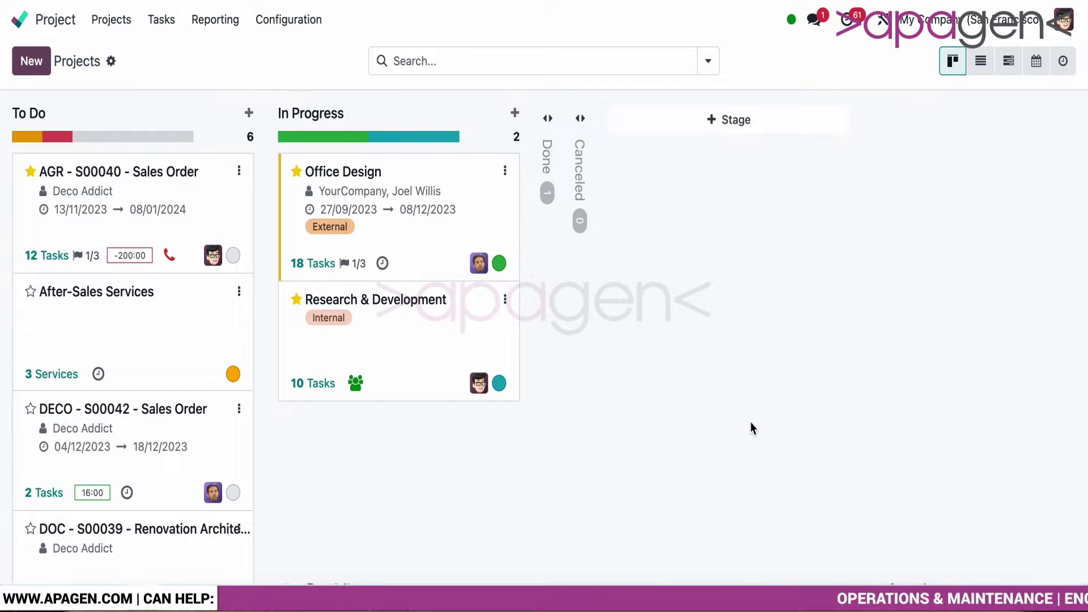
- Open the Configuration menu from the Projects board's top bar
click(302, 22)
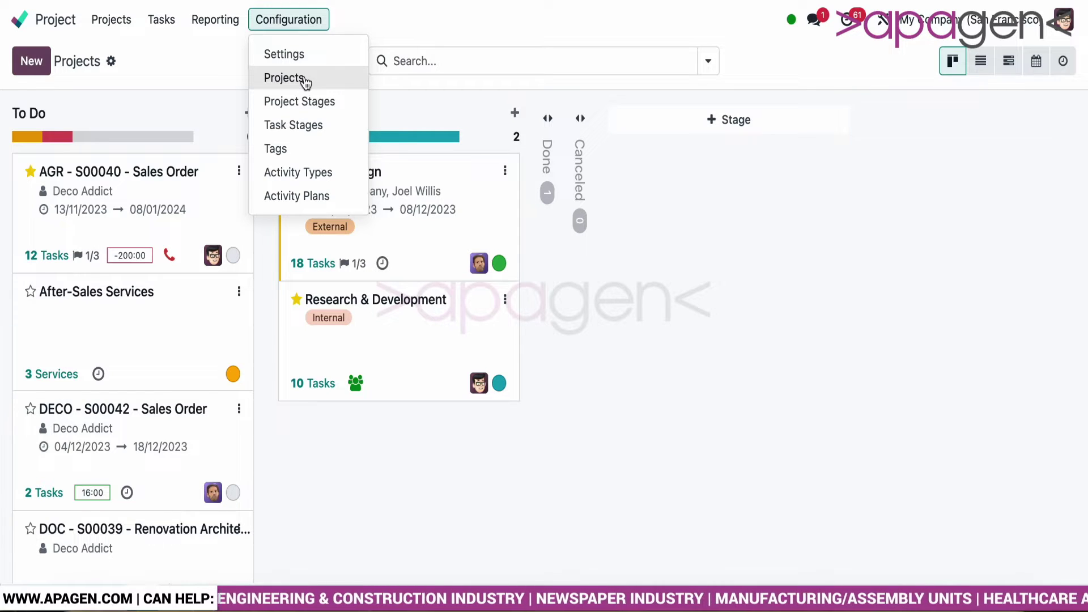
- Dismiss the Configuration menu and open the AGR - S00040 - Sales Order project's Settings form
click(484, 24)
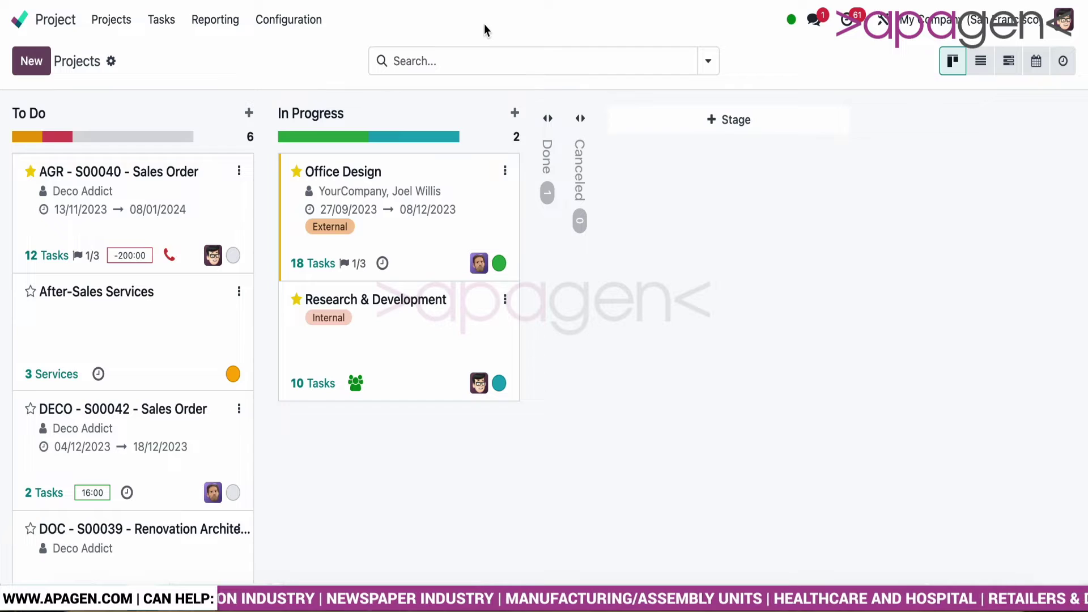
click(239, 170)
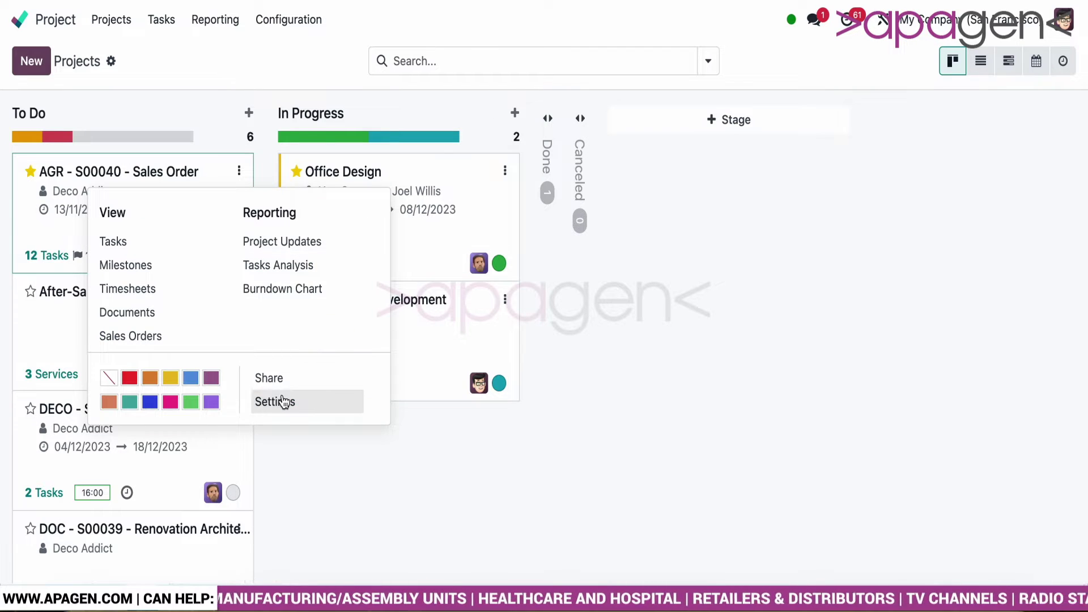
click(285, 403)
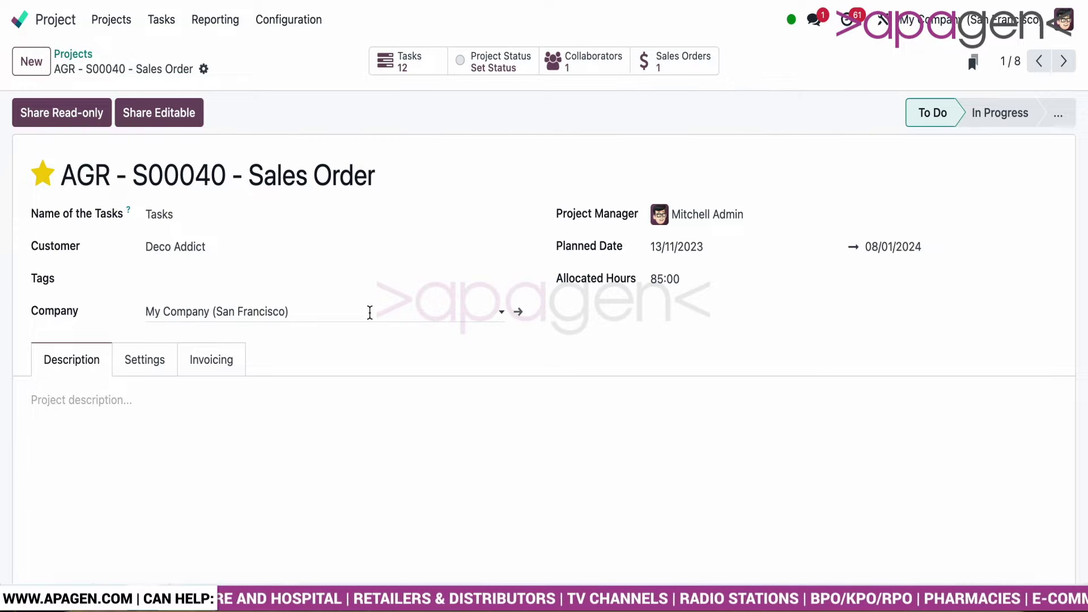
- Review the project's Settings tab: Task Dependencies, Milestones, Timesheets, Billable and Documents enabled
scroll(370, 313, down, 2)
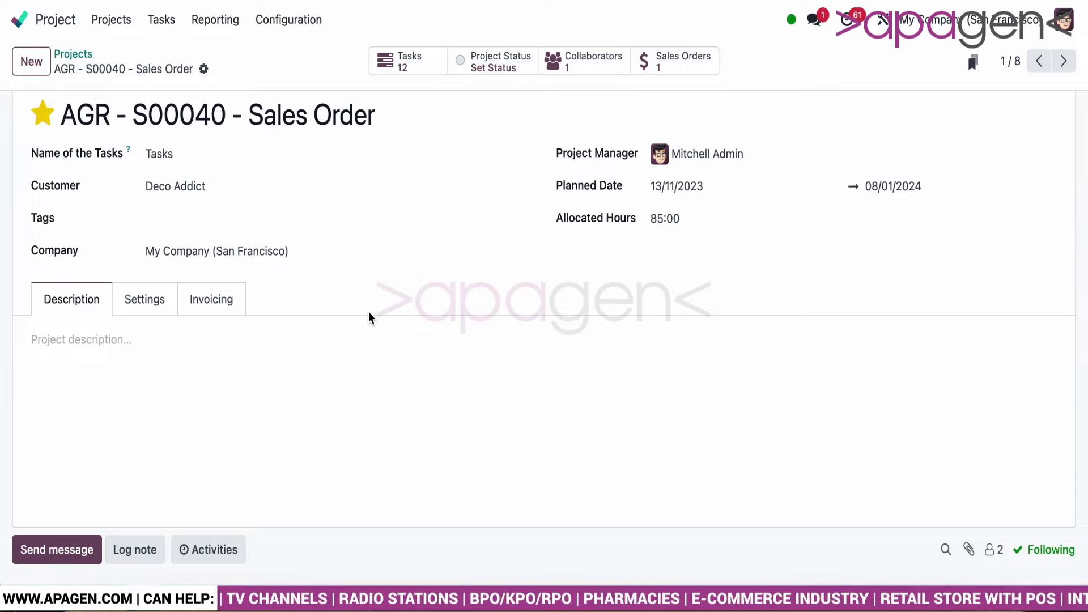
scroll(368, 315, down, 1)
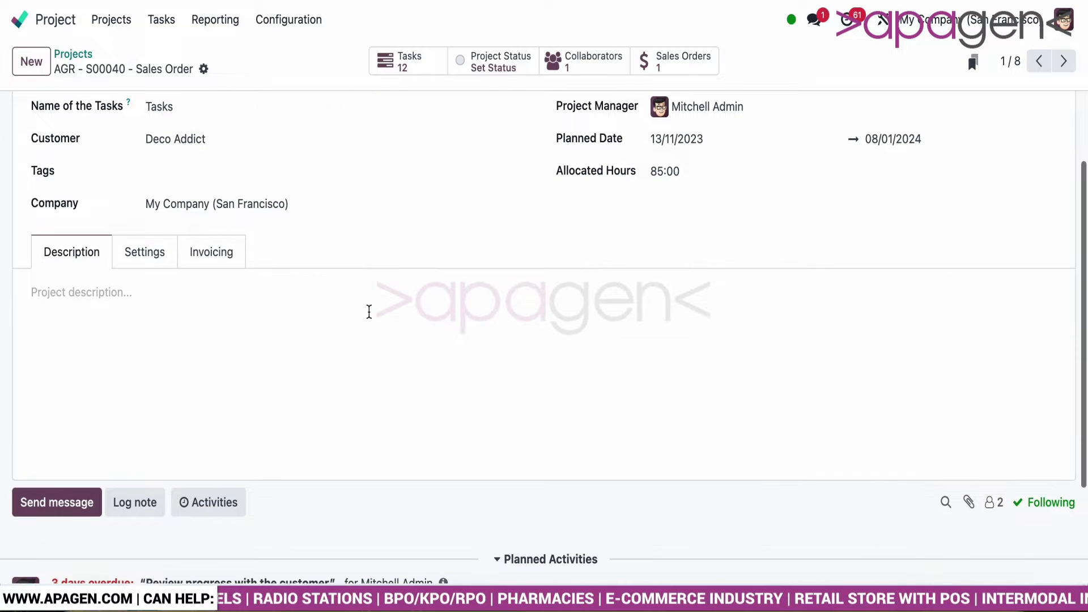
click(159, 269)
scroll(308, 373, down, 4)
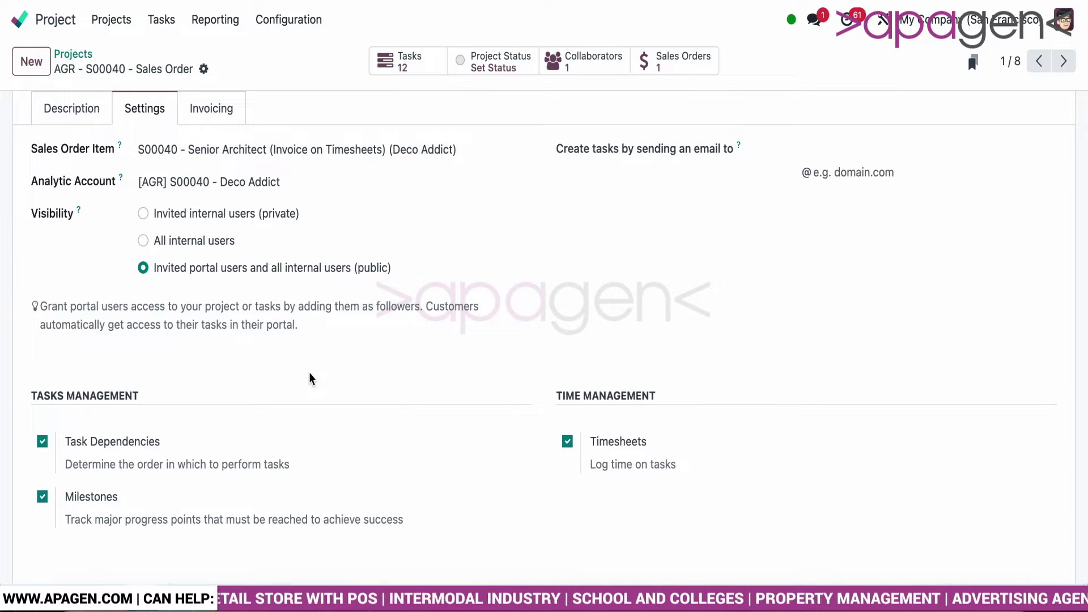
scroll(309, 374, down, 5)
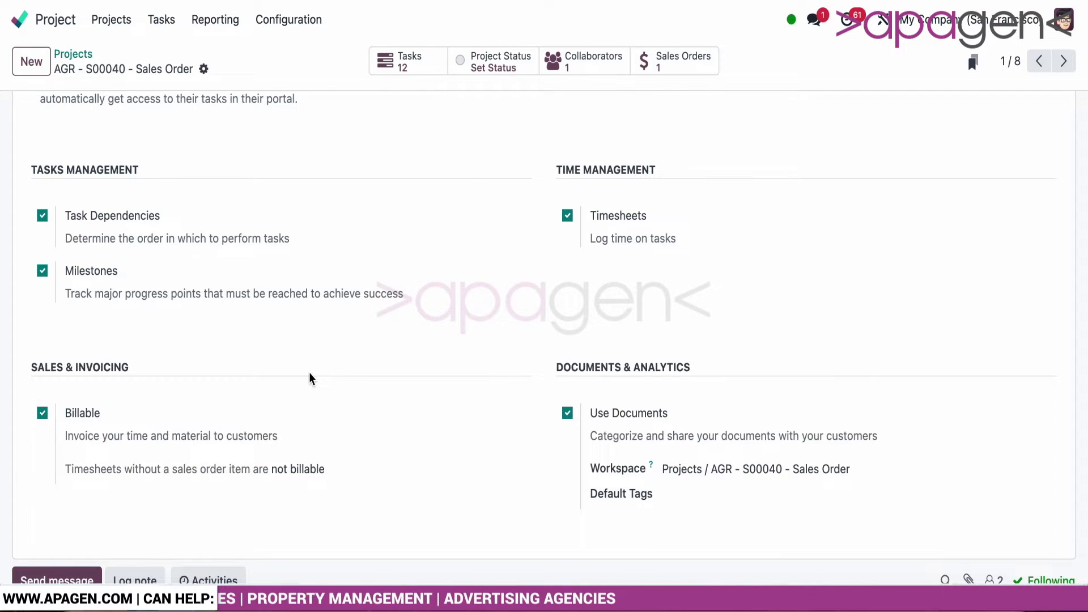
scroll(309, 374, down, 1)
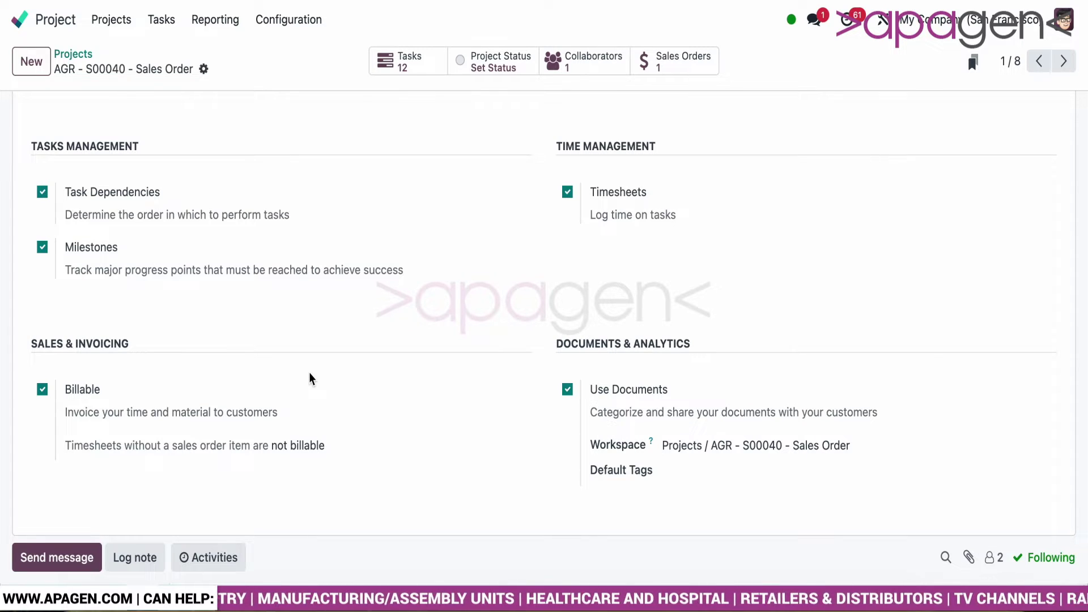
scroll(309, 372, up, 8)
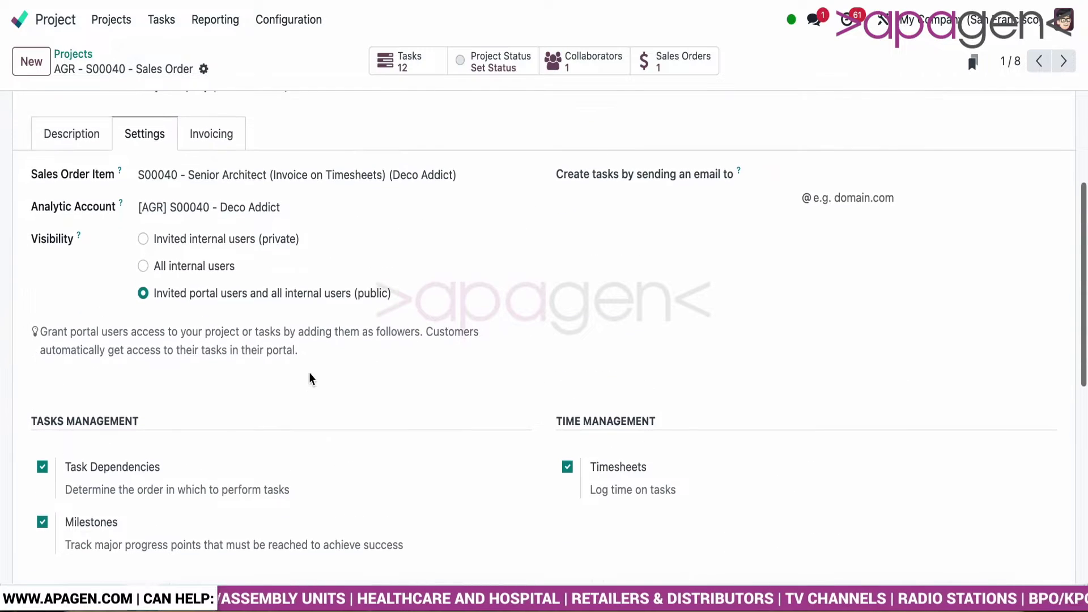
- Review the Invoicing tab's employee rates: S00040 order items, unit prices and hourly costs
click(238, 362)
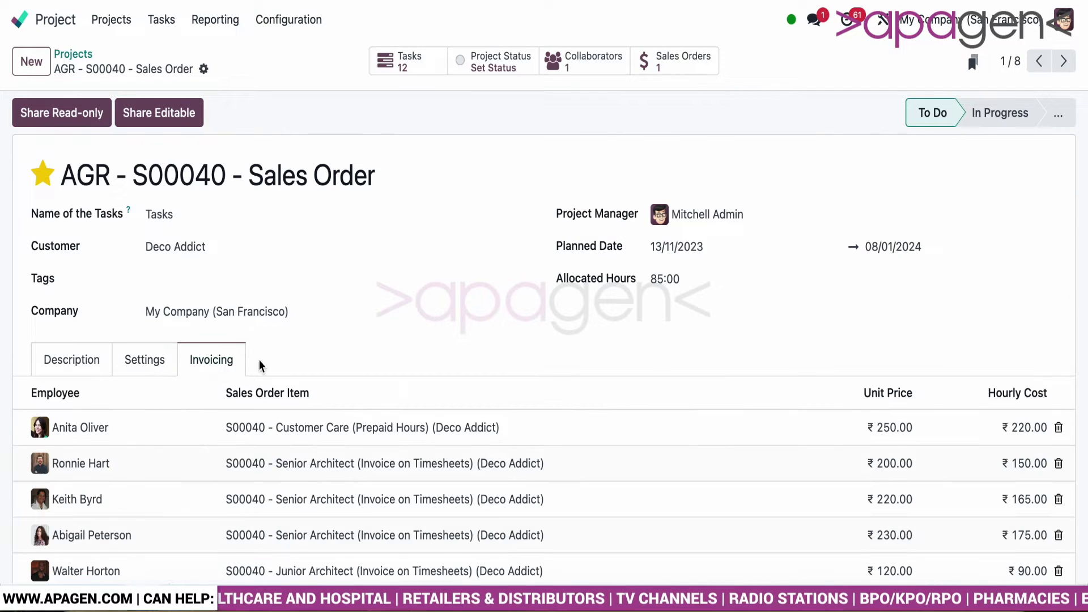
scroll(298, 347, down, 3)
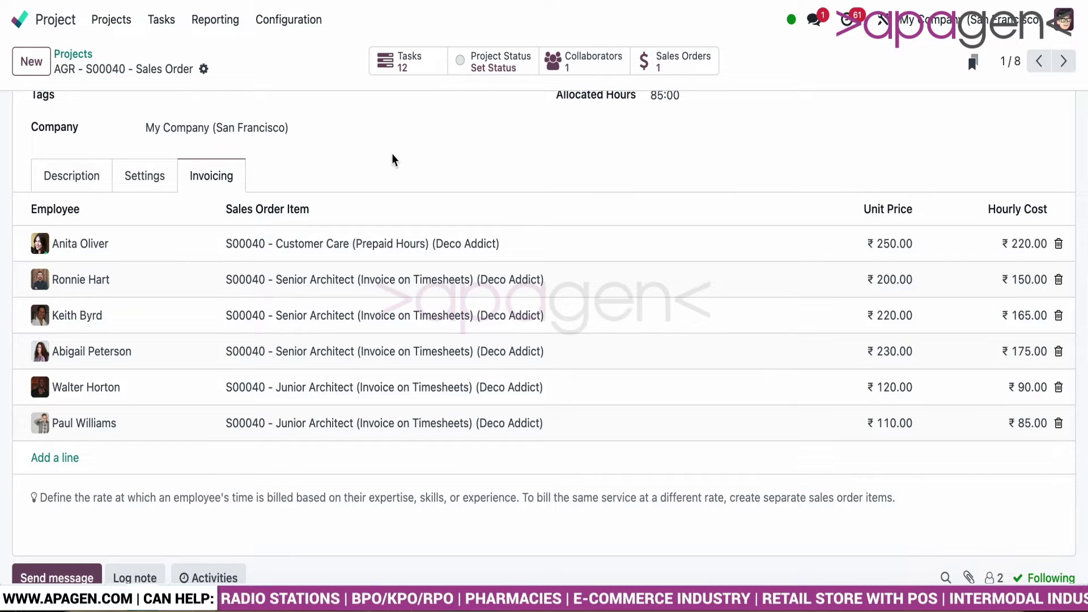
scroll(392, 154, up, 3)
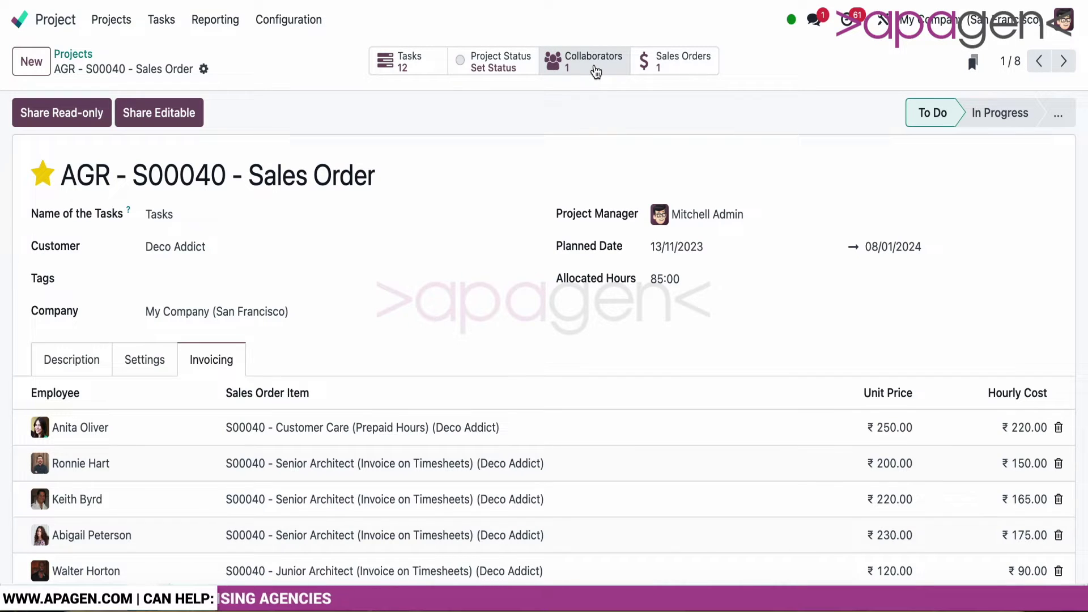
- Review the AGR - S00040 project's status updates and burndown chart, then return to the project
click(525, 71)
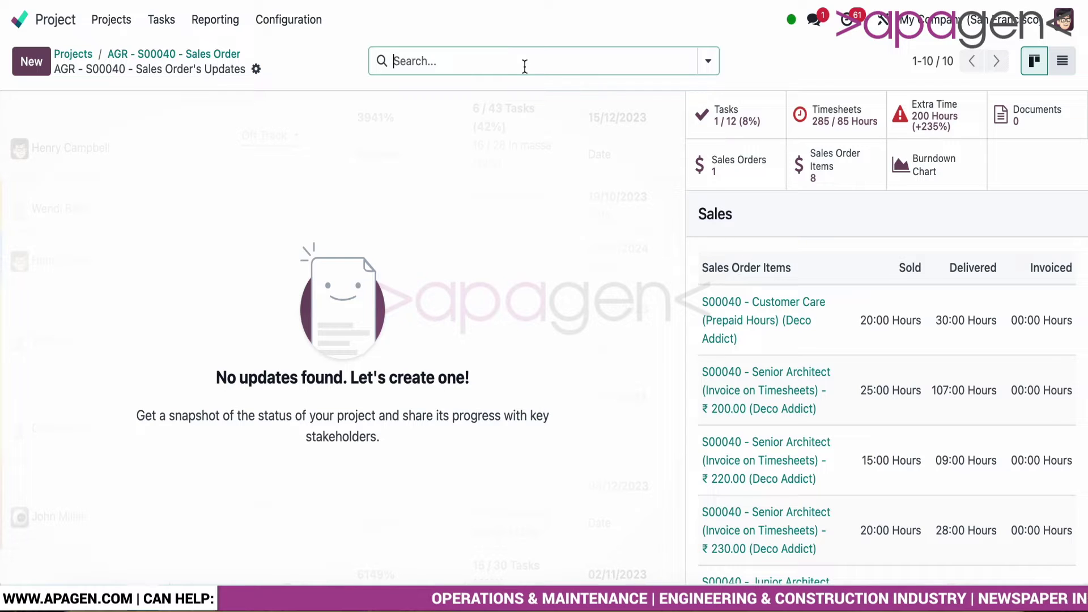
click(922, 165)
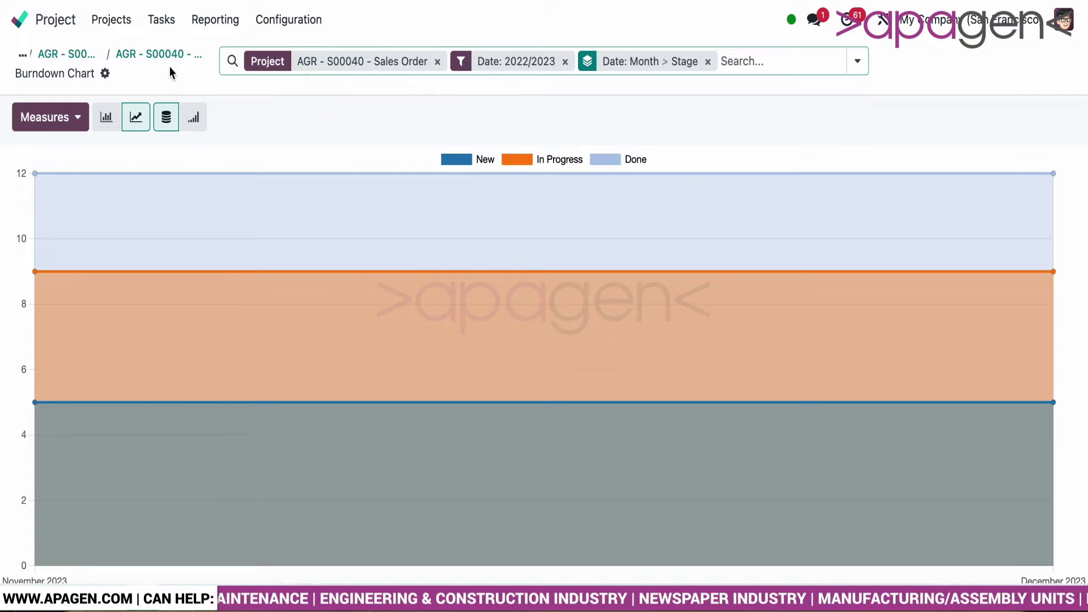
click(77, 61)
- Open the All Tasks list showing 58 open tasks
click(300, 32)
click(160, 21)
click(177, 78)
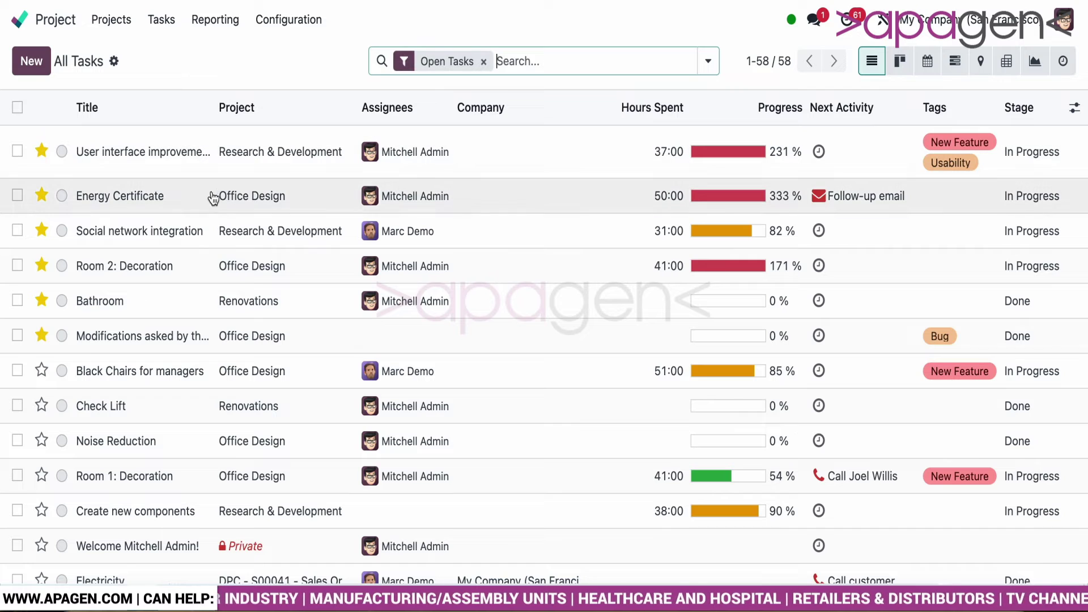
- Open the Energy Certificate task from the All Tasks list
click(214, 202)
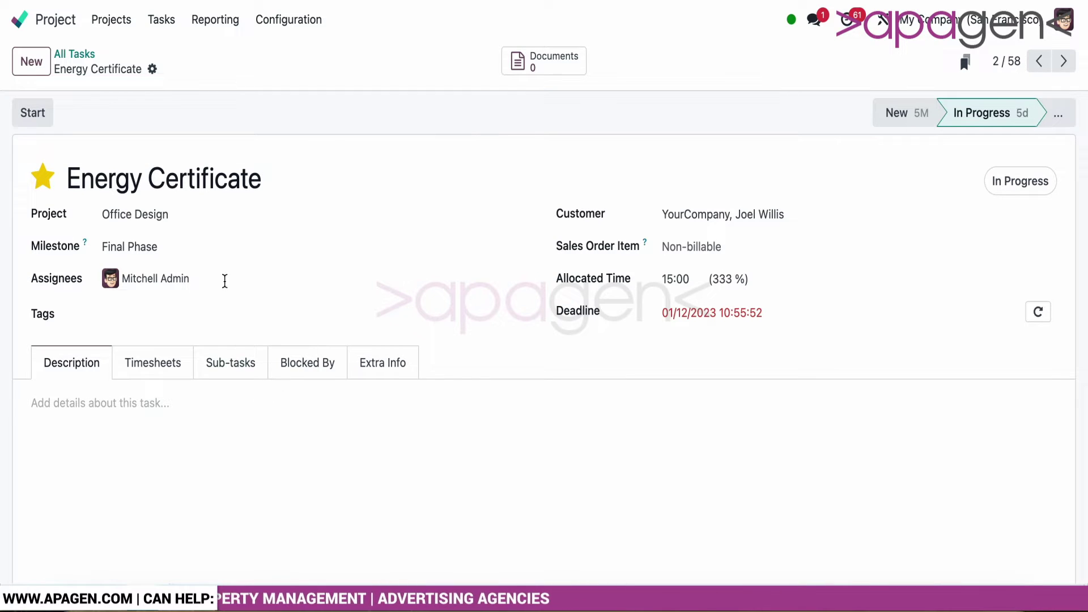
- Set the task's milestone to First Phase and view that milestone's details
click(217, 247)
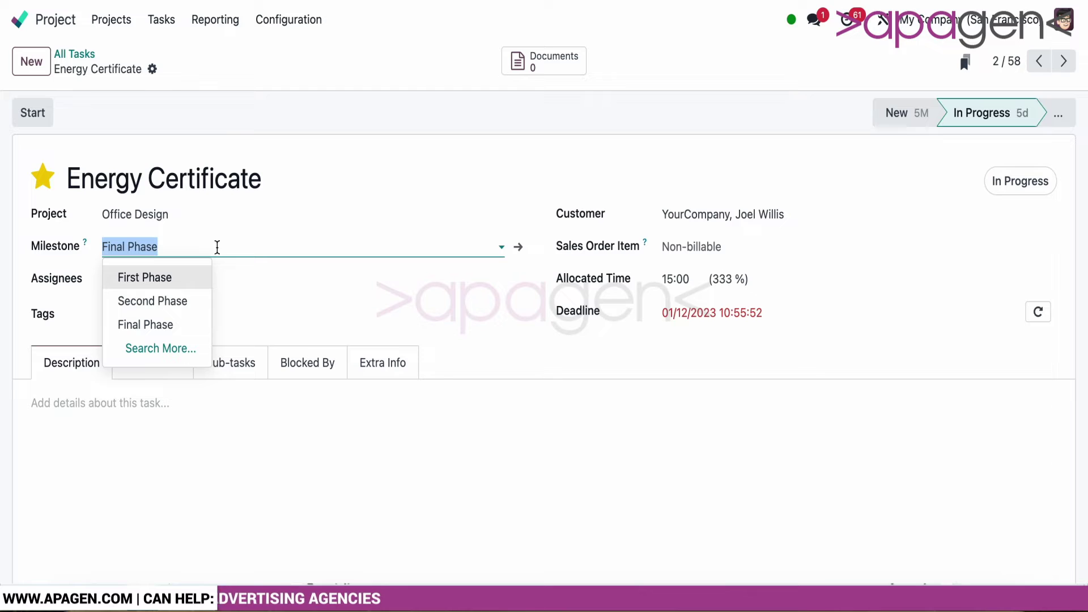
click(187, 278)
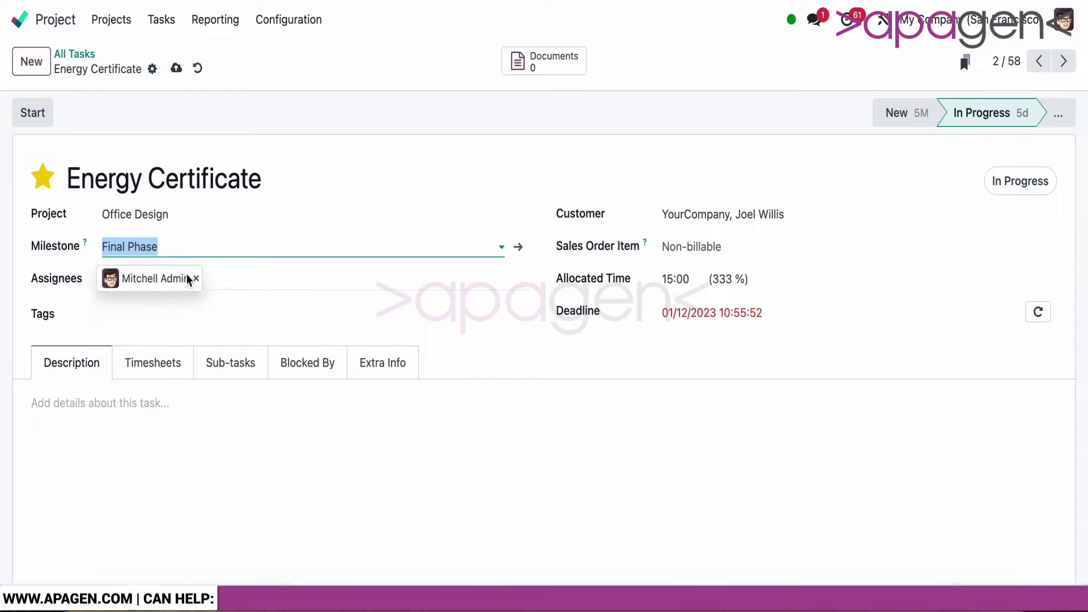
click(517, 247)
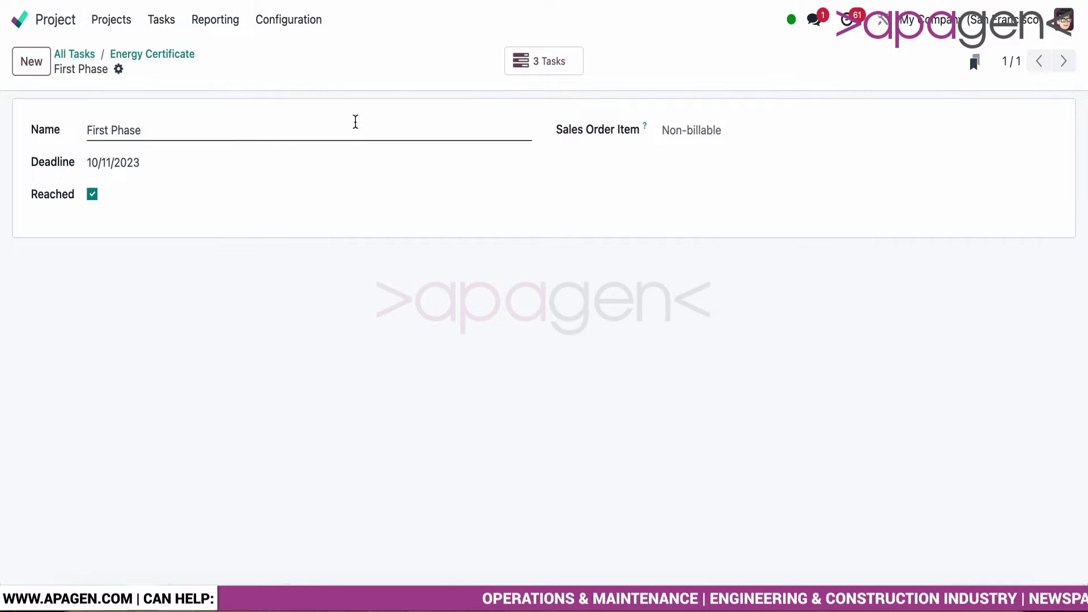
click(182, 55)
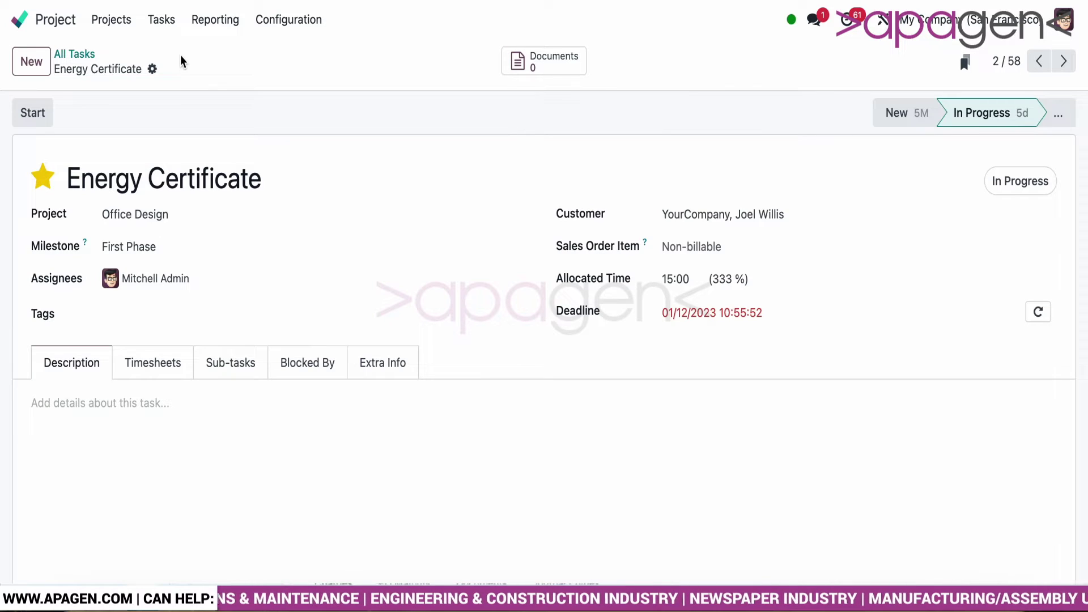
- Add a second assignee to the Energy Certificate task, keeping 15:00 allocated
click(281, 273)
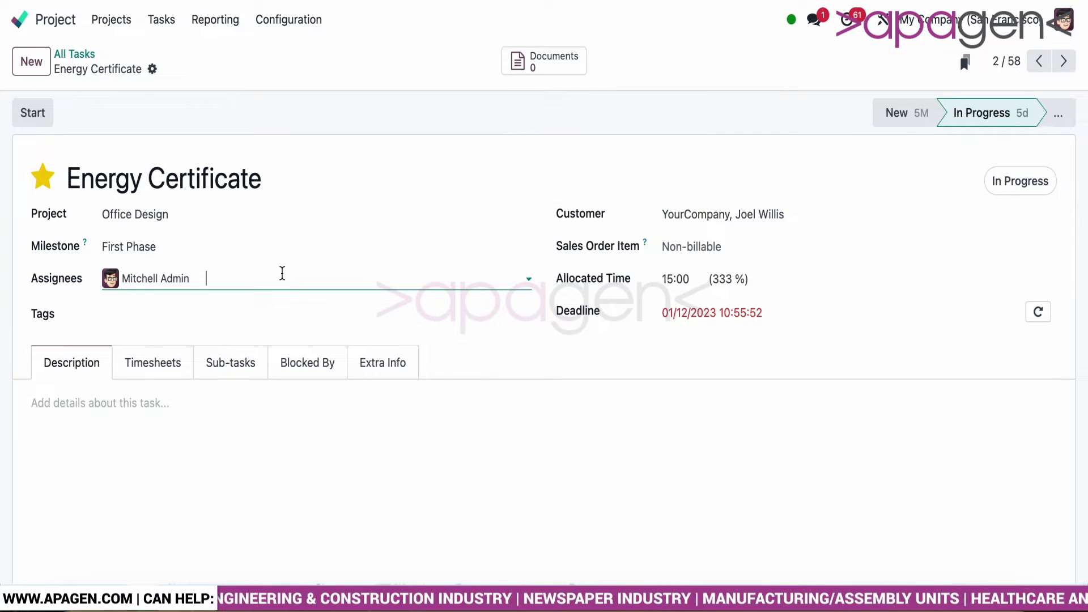
click(280, 315)
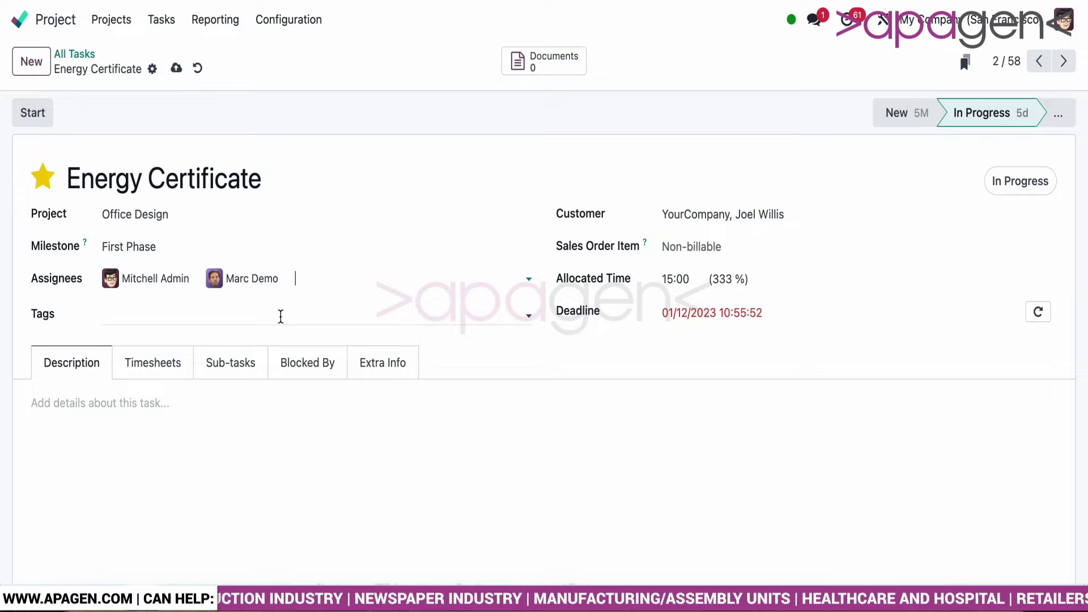
scroll(577, 425, down, 3)
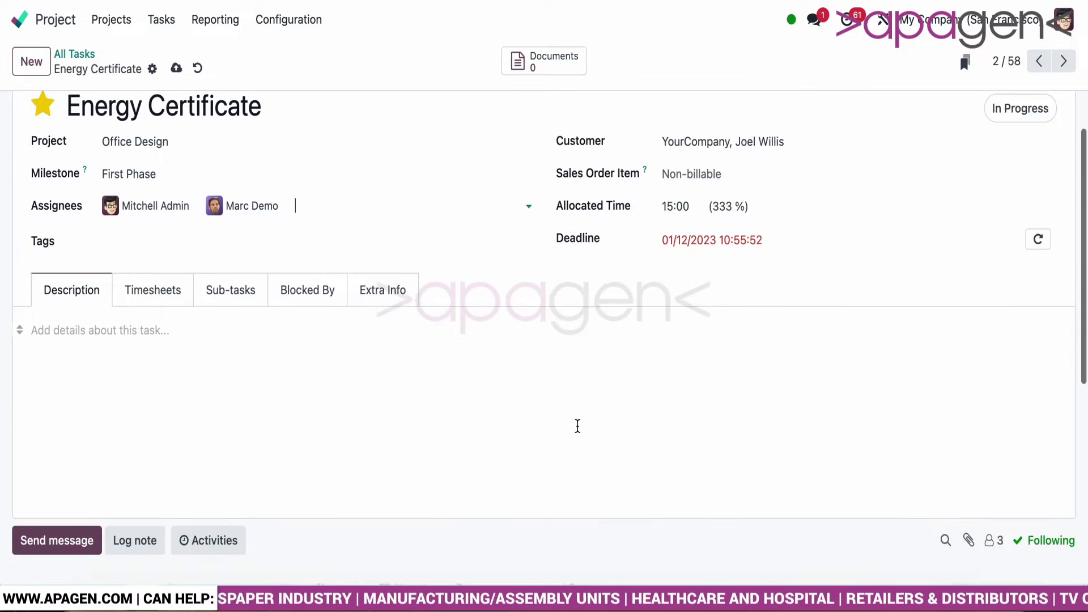
click(697, 143)
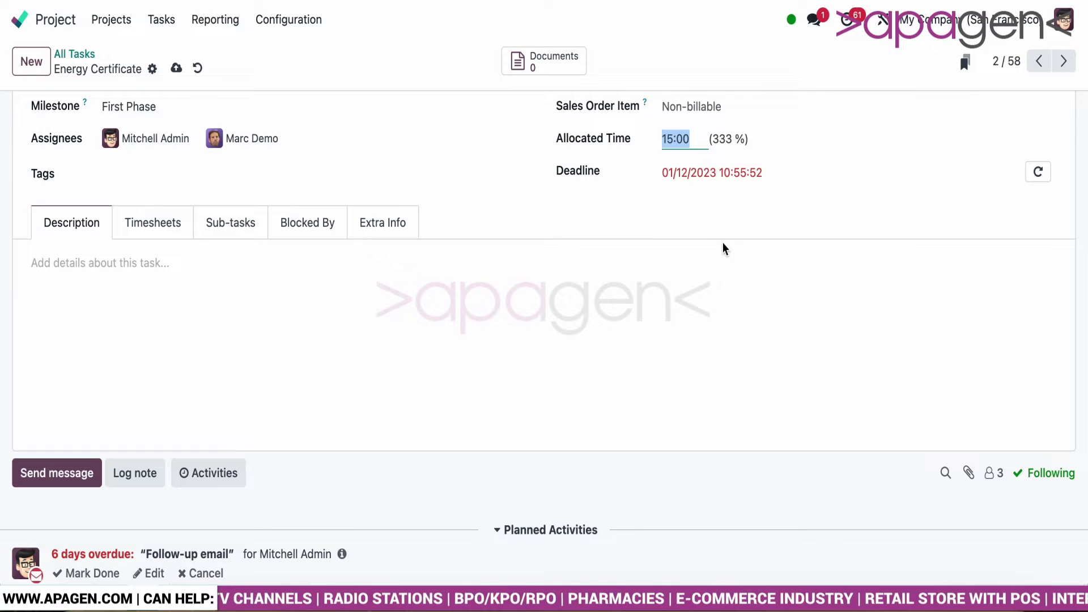
scroll(724, 253, up, 2)
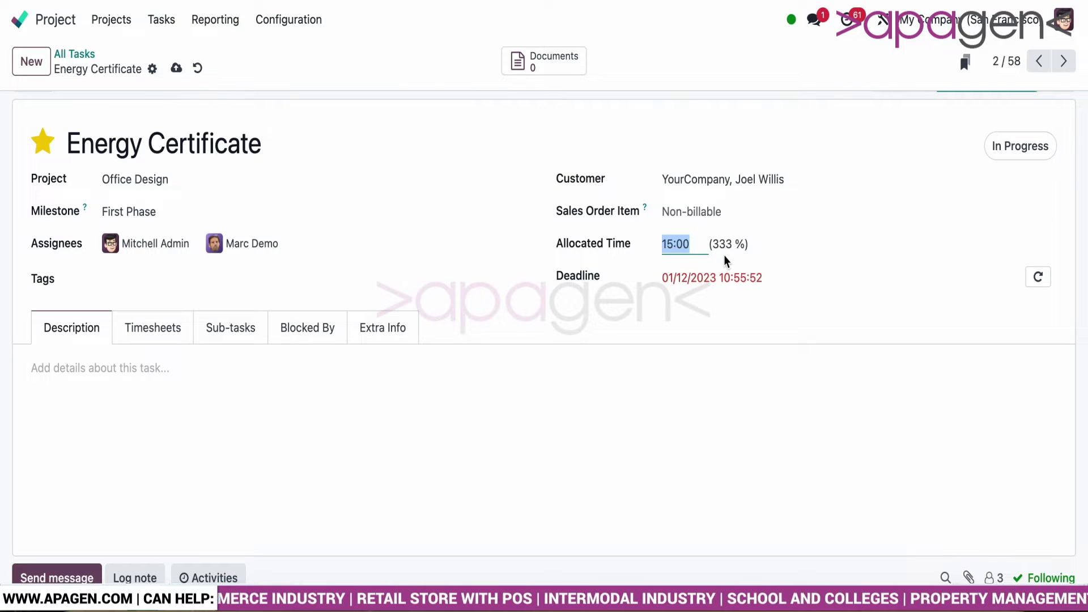
- Plan the task from 01/12/2023 to 08/12/2023
mouse_move(1003, 277)
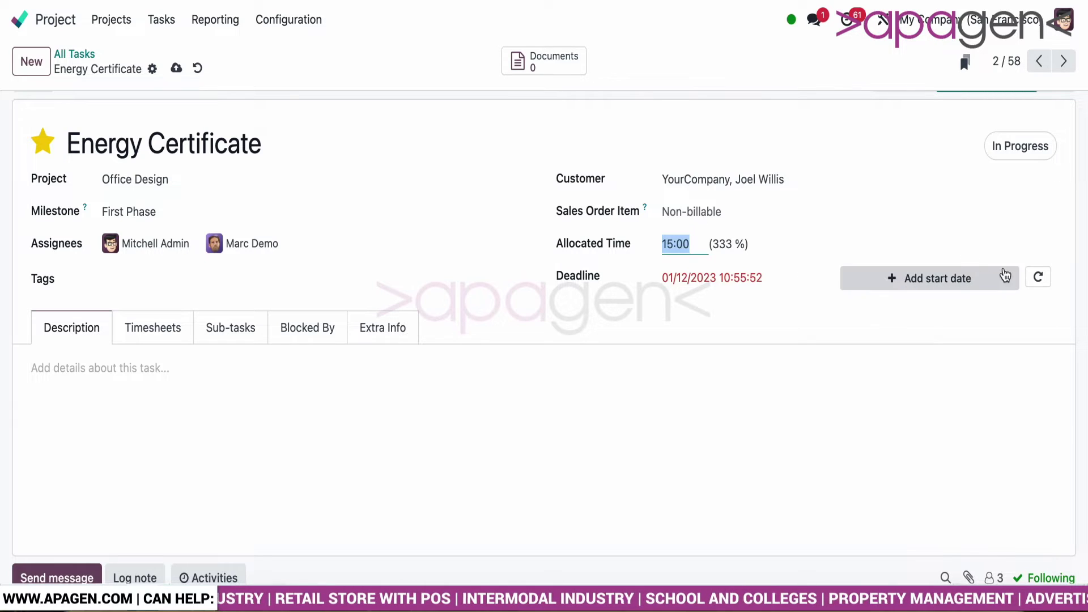
click(971, 290)
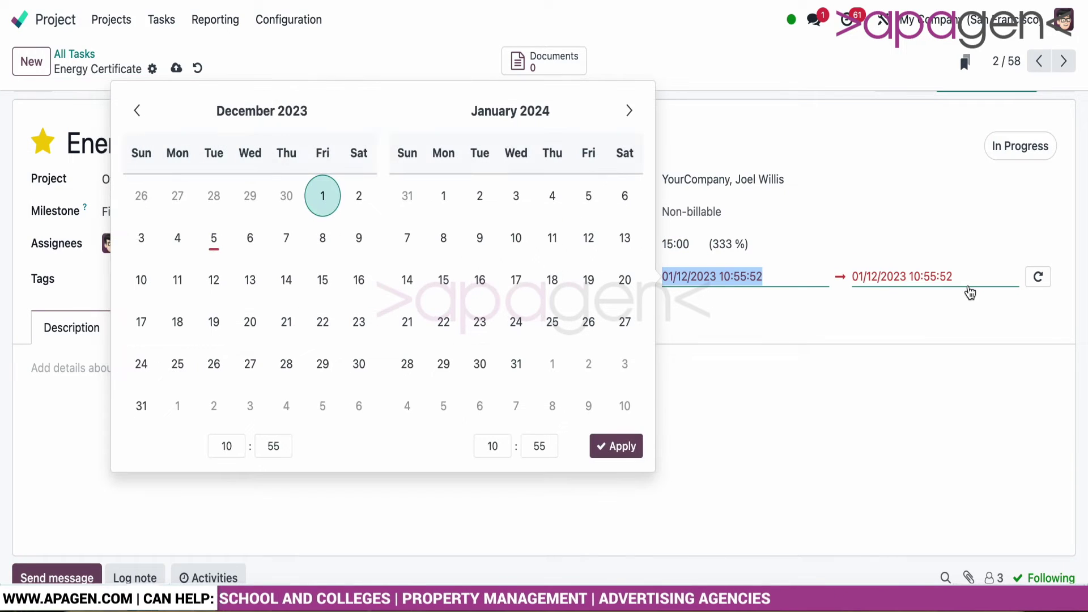
click(220, 258)
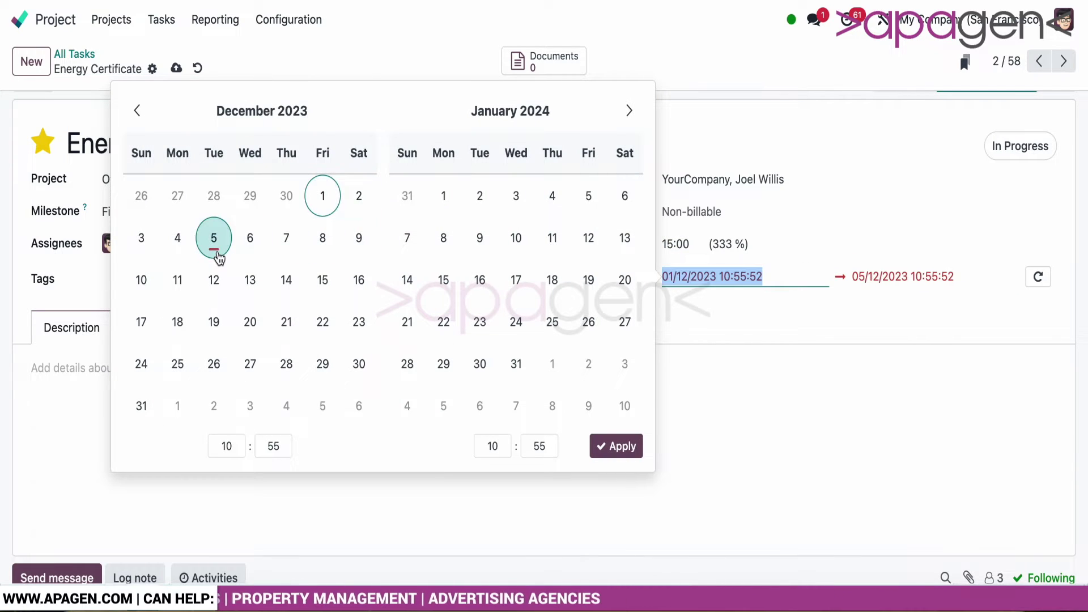
click(322, 255)
click(614, 446)
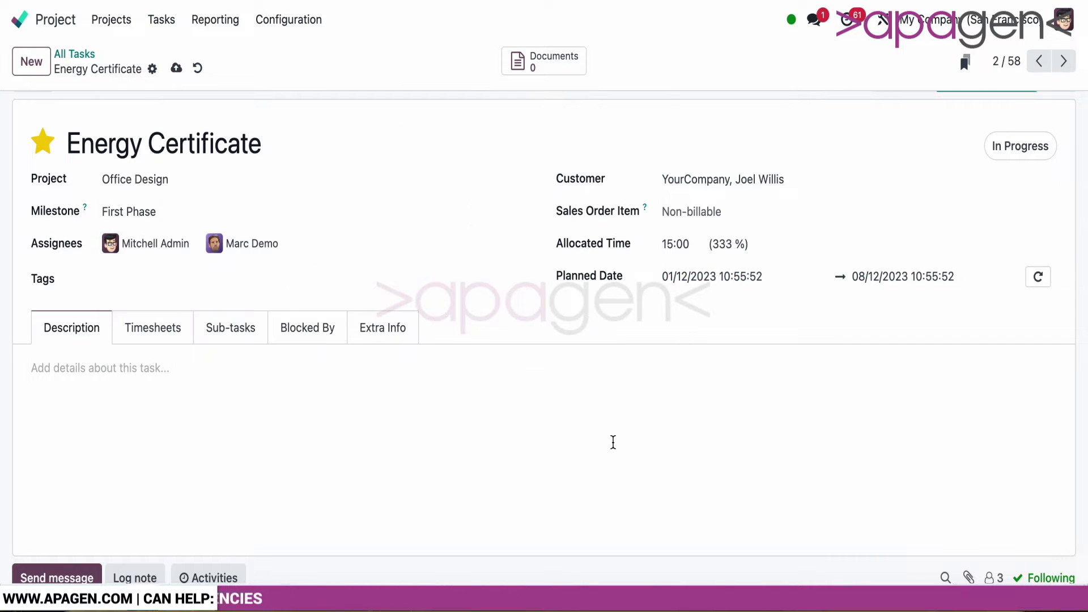
- Show the timesheet entries logged on the Energy Certificate task
click(160, 333)
scroll(201, 396, down, 4)
scroll(201, 396, up, 5)
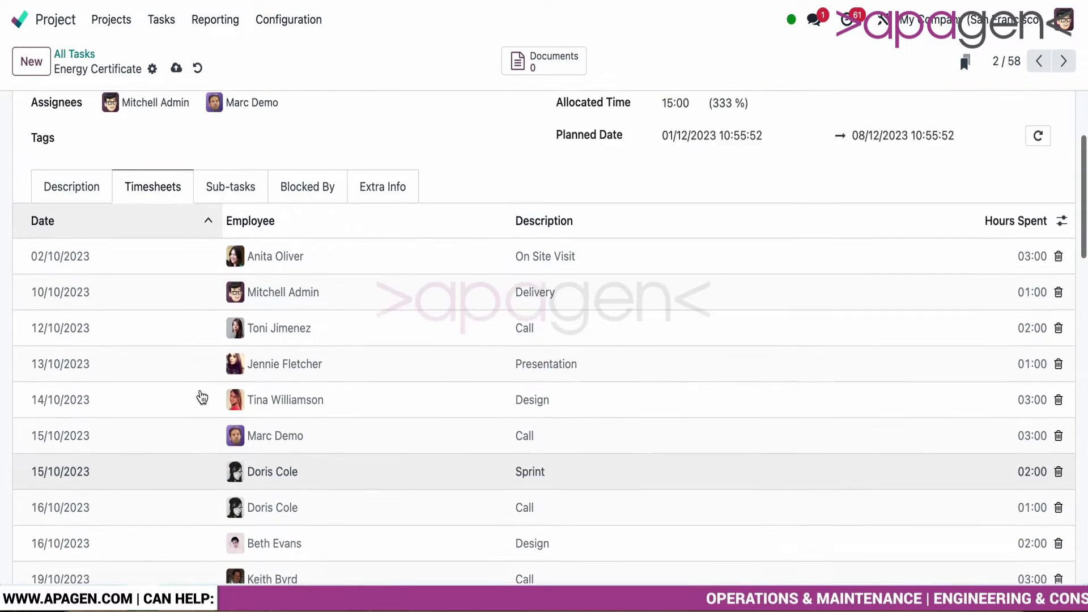
- Sort timesheets by date and check the empty Sub-tasks and Blocked By lists
click(203, 397)
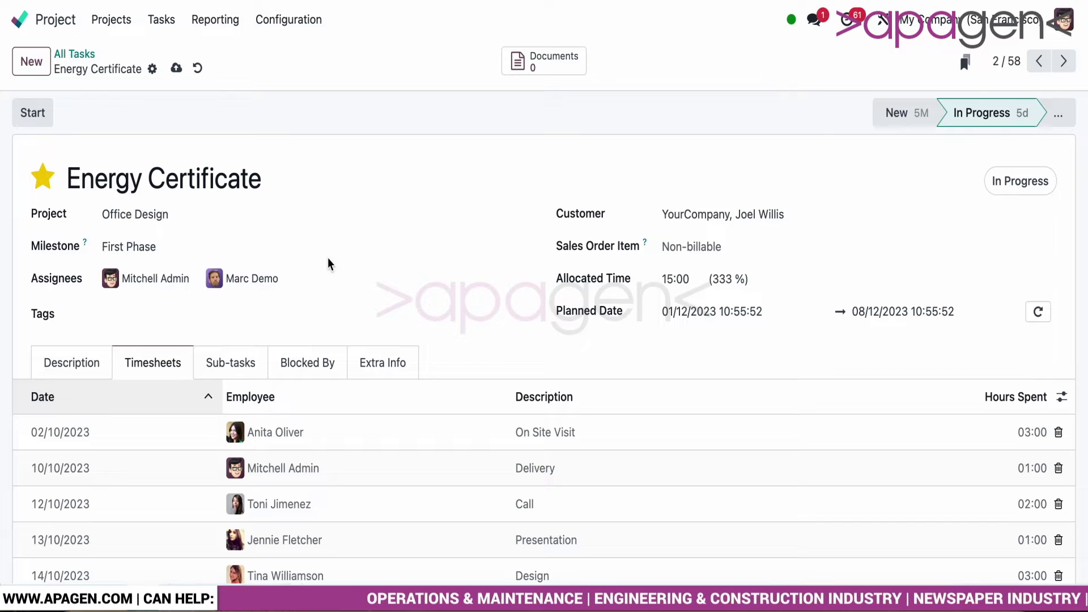
click(245, 366)
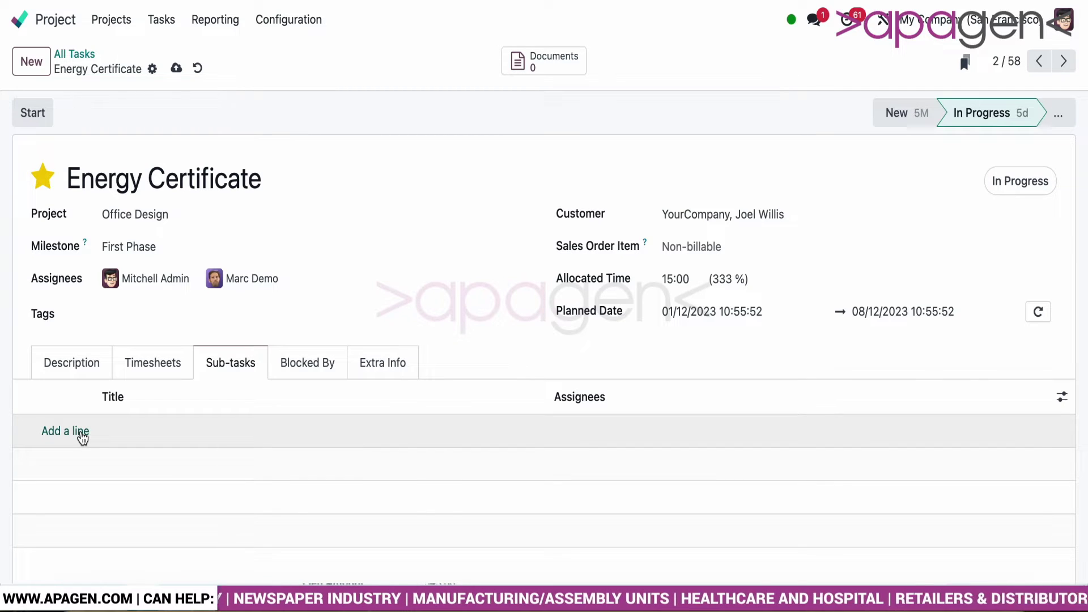
click(317, 366)
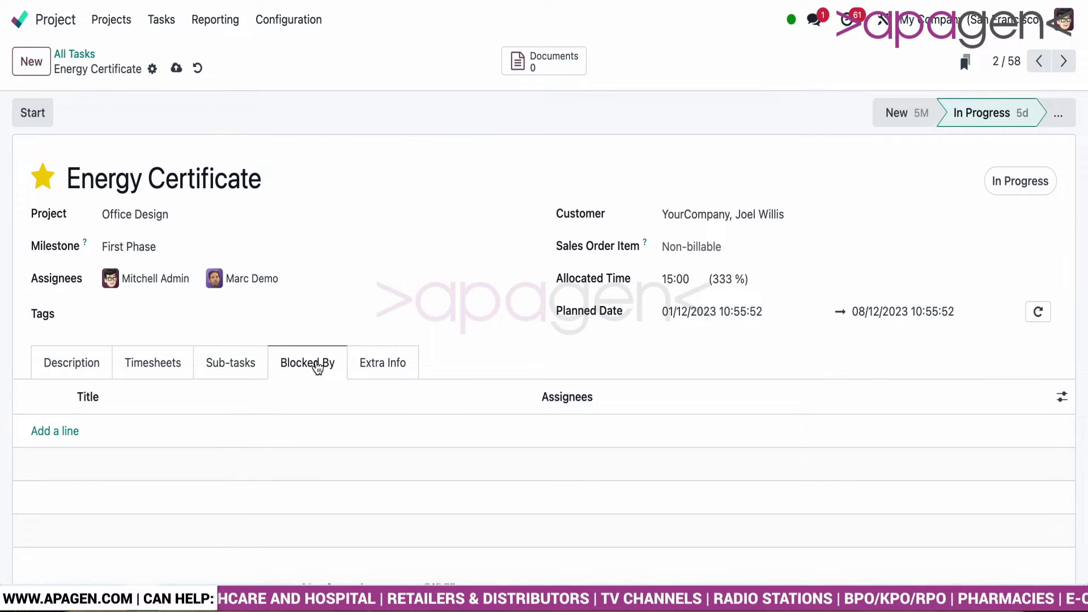
- Review Extra Info (analytic account Office Design, sequence 10) and open the task's Documents
click(381, 365)
scroll(436, 427, down, 2)
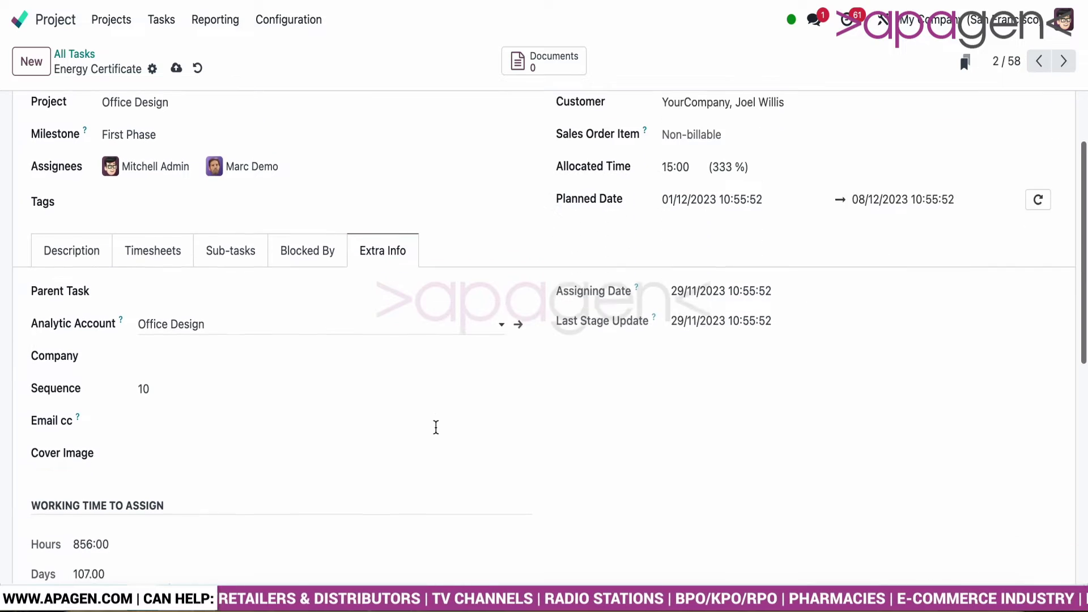
scroll(435, 427, down, 1)
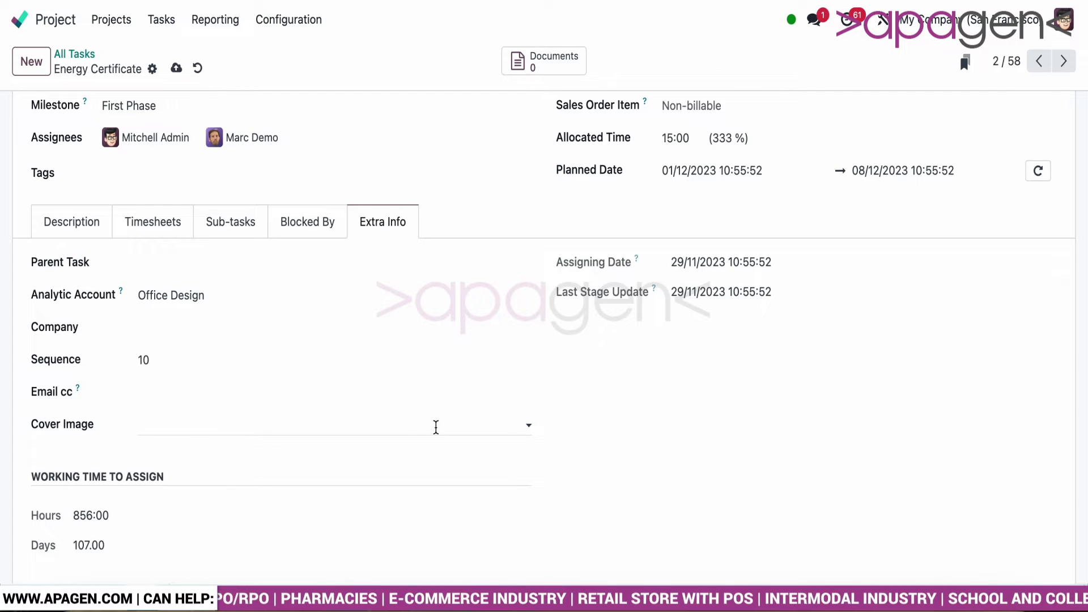
scroll(436, 427, up, 3)
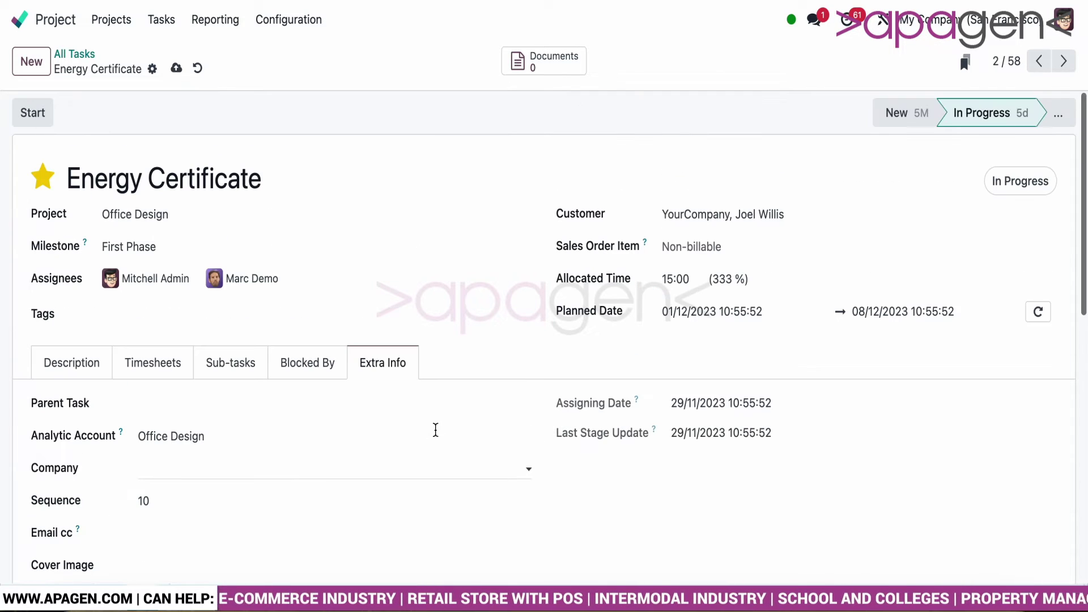
click(547, 72)
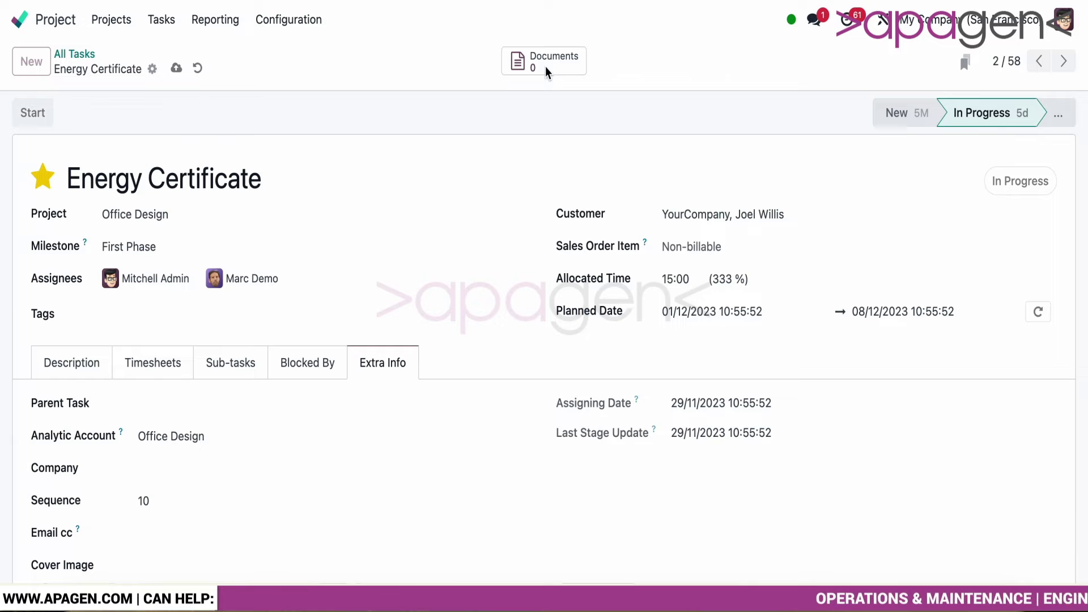
- Upload tronica_document.docx to Energy Certificate's documents, then open the Bathroom task
scroll(565, 170, down, 10)
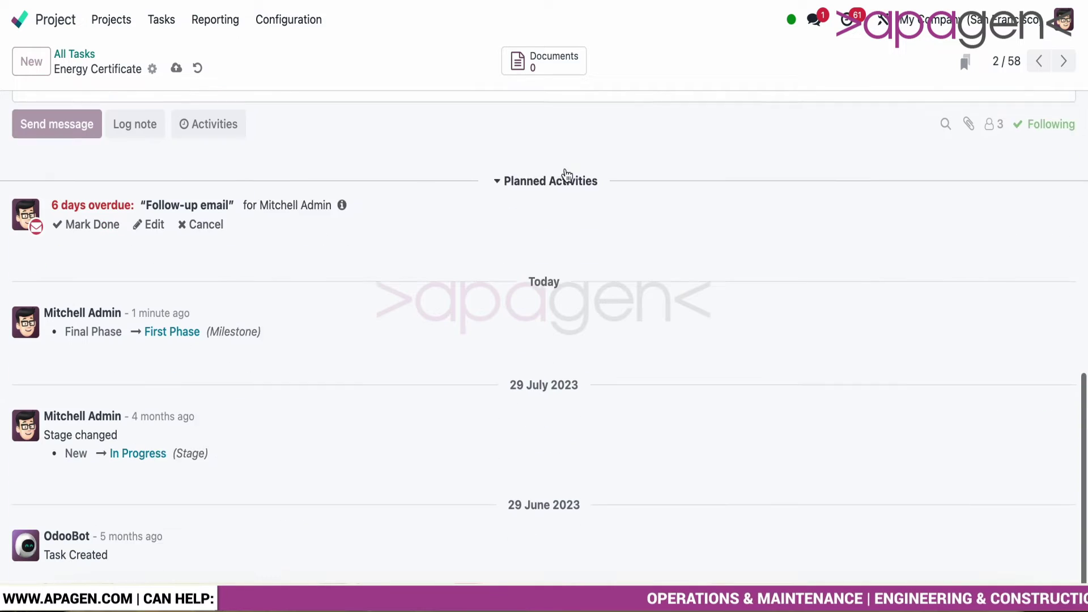
scroll(538, 318, up, 3)
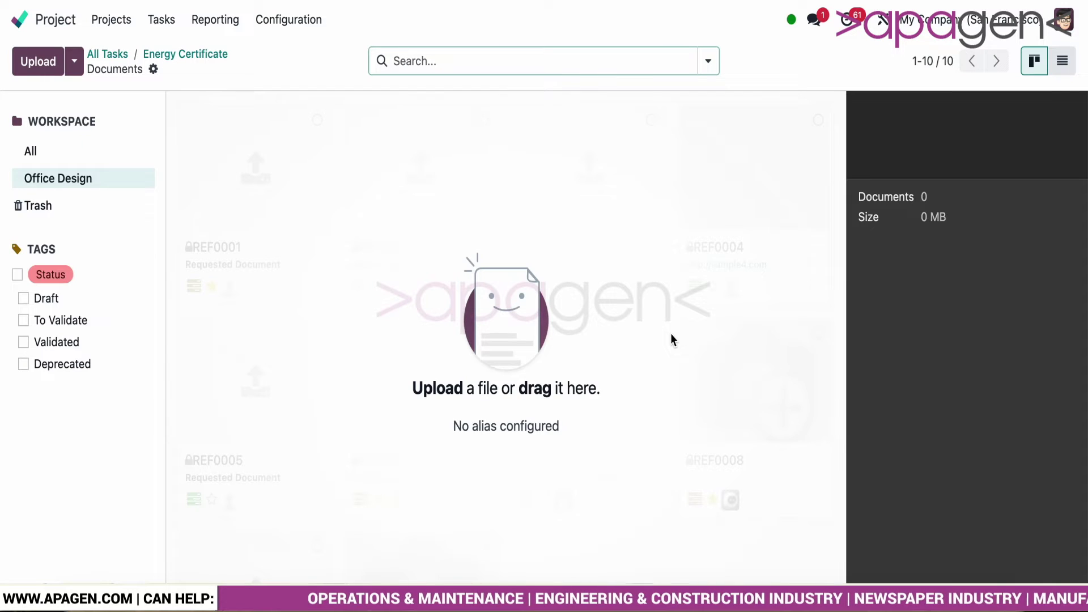
click(44, 68)
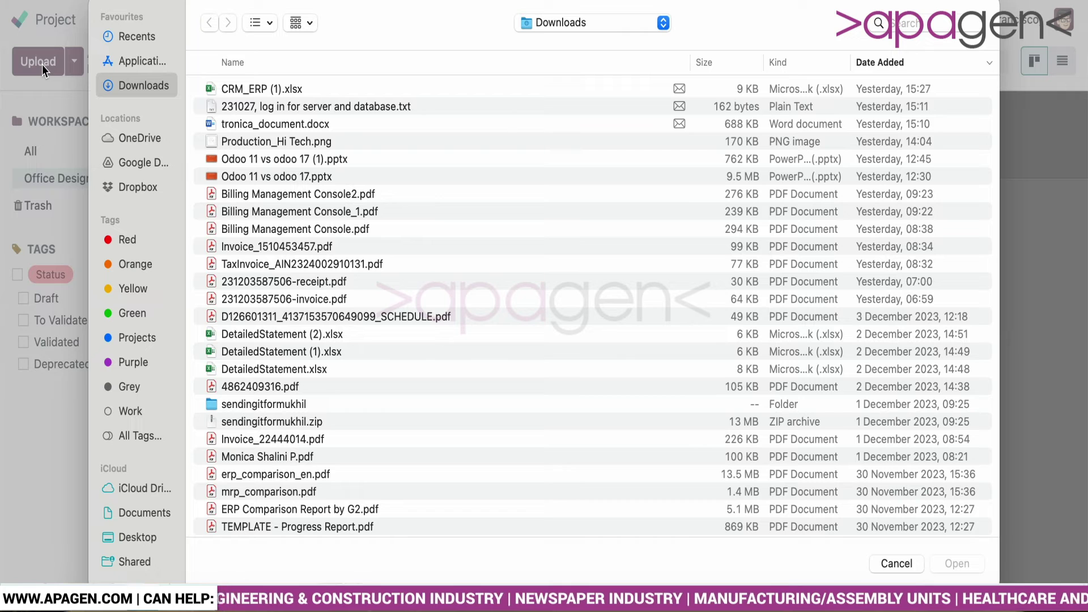
double_click(239, 123)
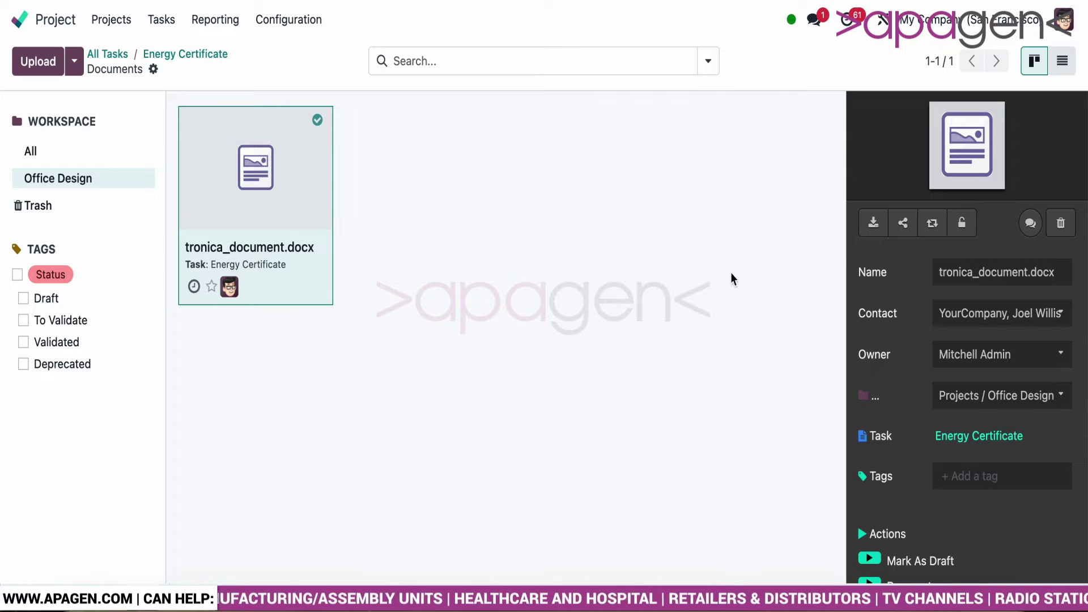
click(119, 58)
click(272, 301)
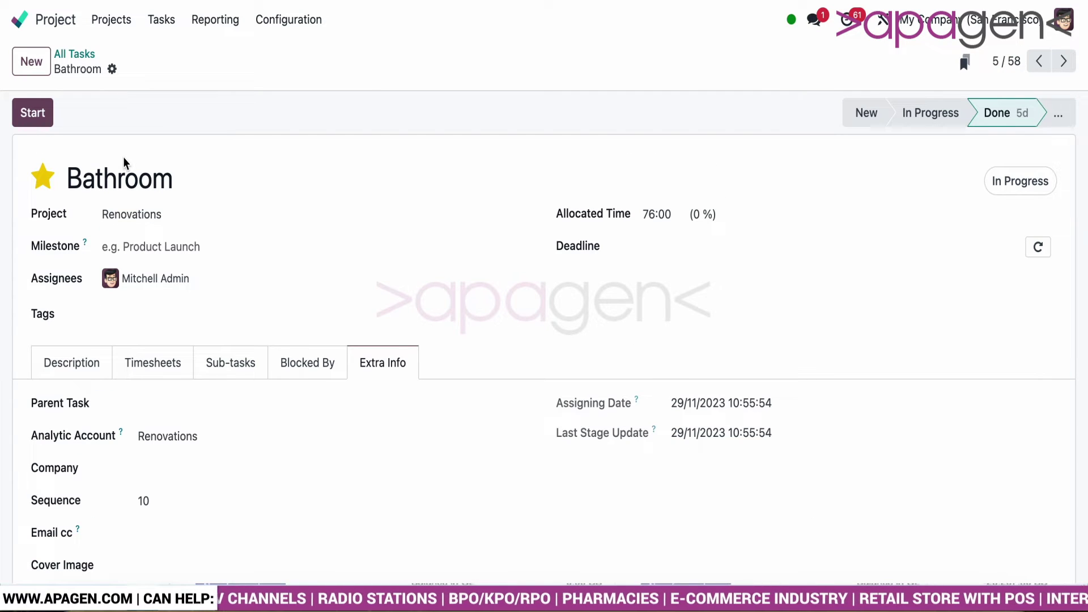
- Run the Bathroom task's timer and save a 00:15 timesheet entry described 'asdfgh'
click(40, 113)
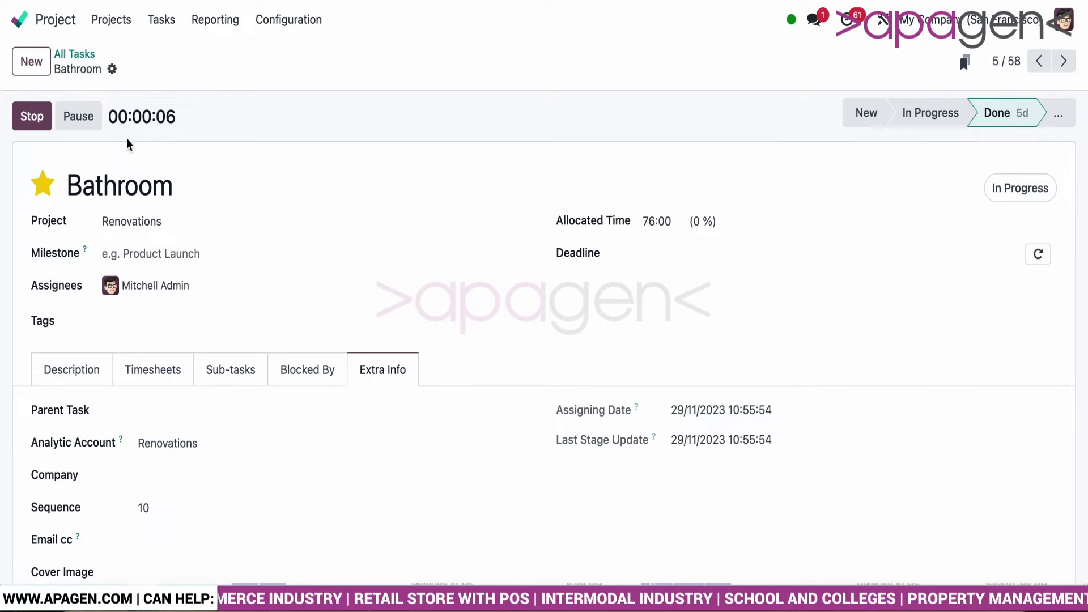
click(28, 116)
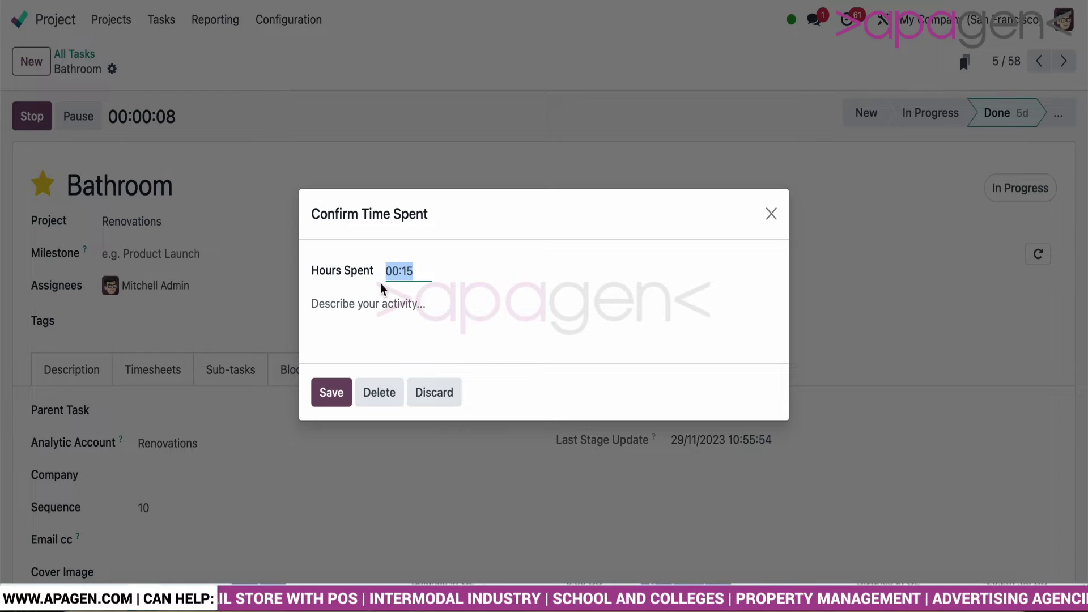
click(405, 303)
text(asdfgh)
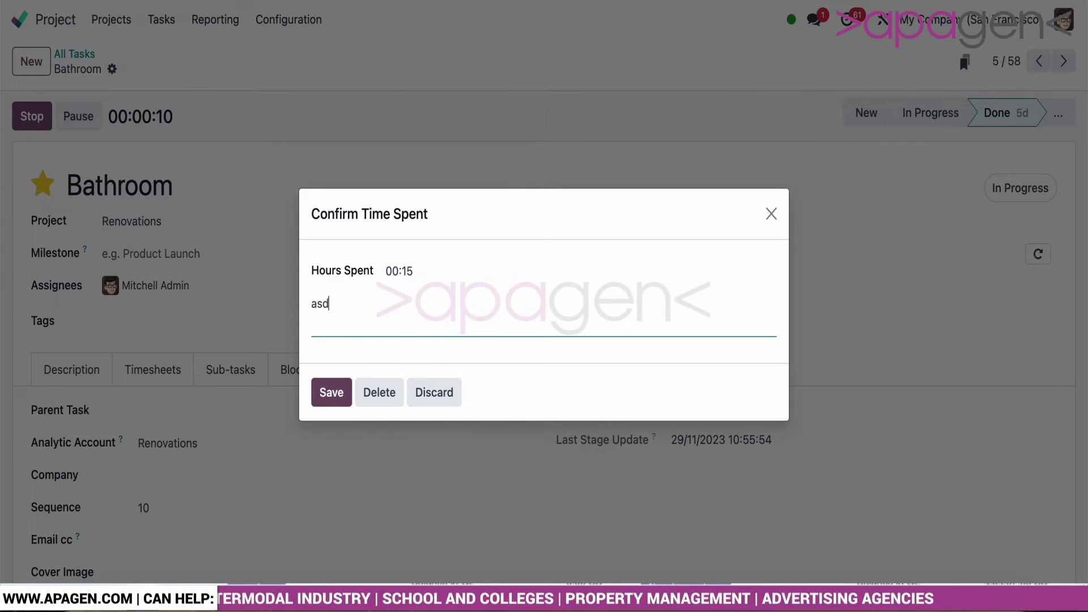
click(325, 390)
- Show Bathroom's timesheet entries and review the stage and status lists, leaving both unchanged
click(178, 369)
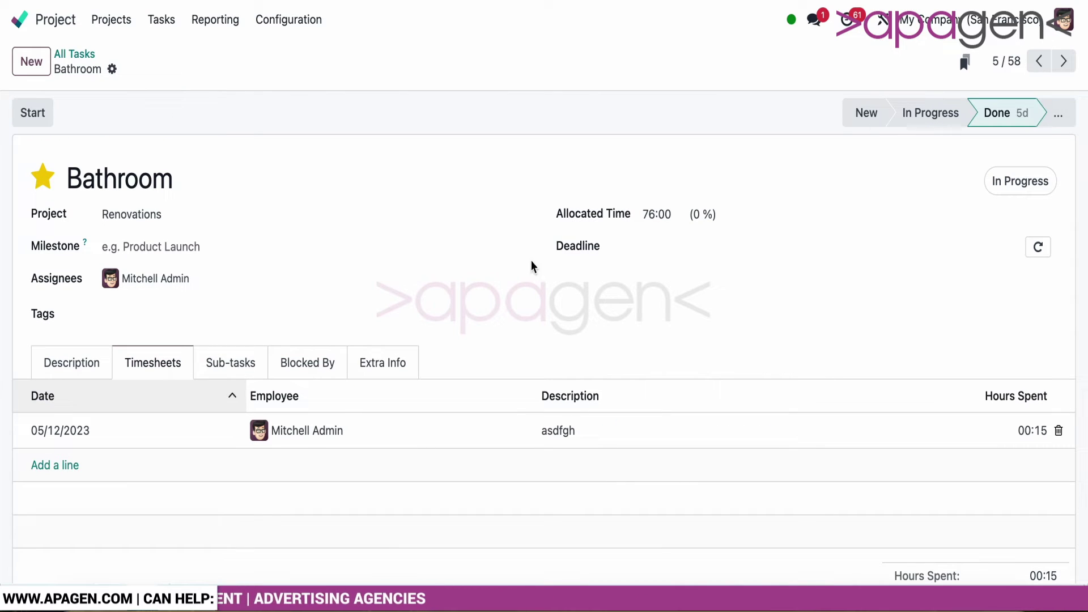
click(1053, 115)
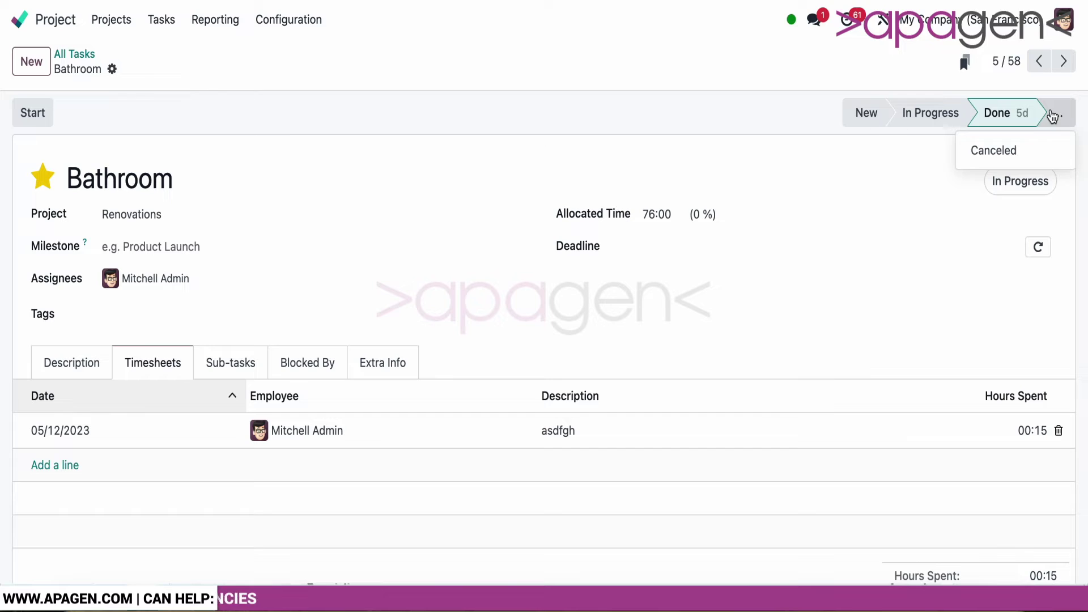
click(903, 217)
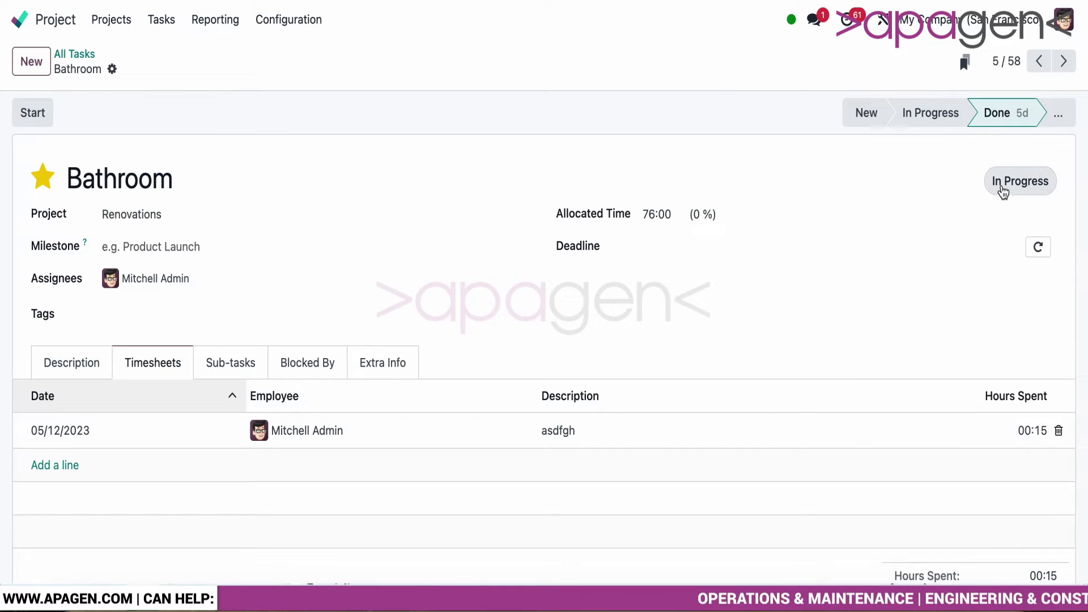
click(1040, 195)
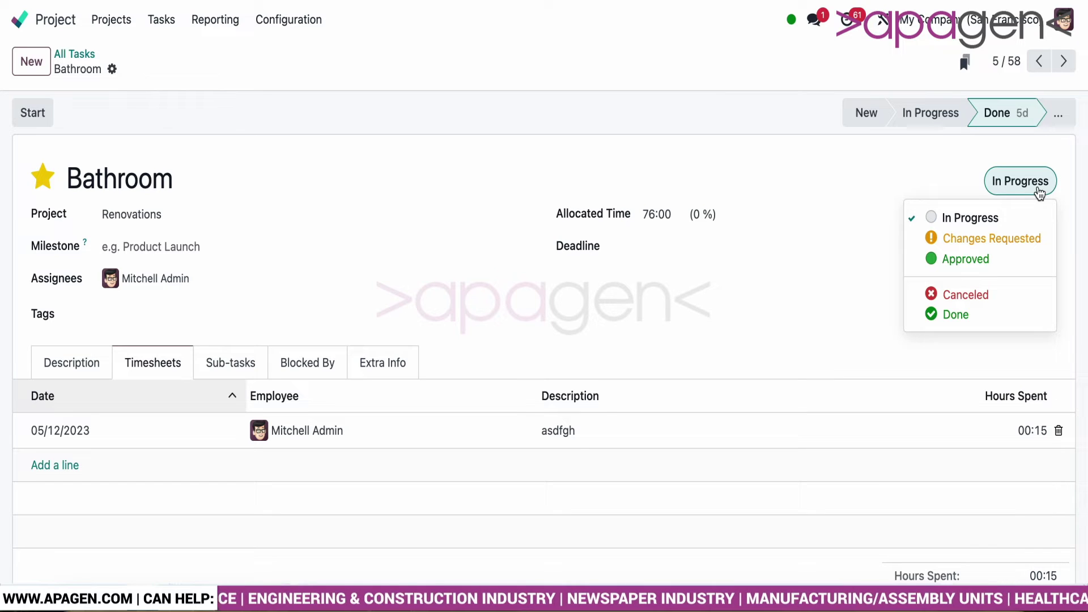
click(969, 154)
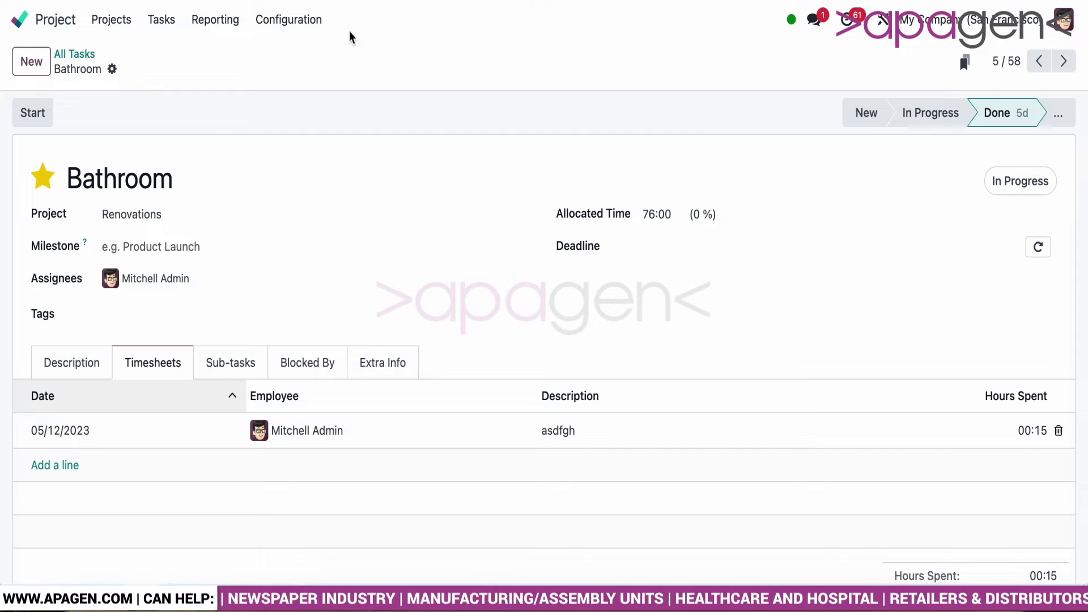
click(326, 31)
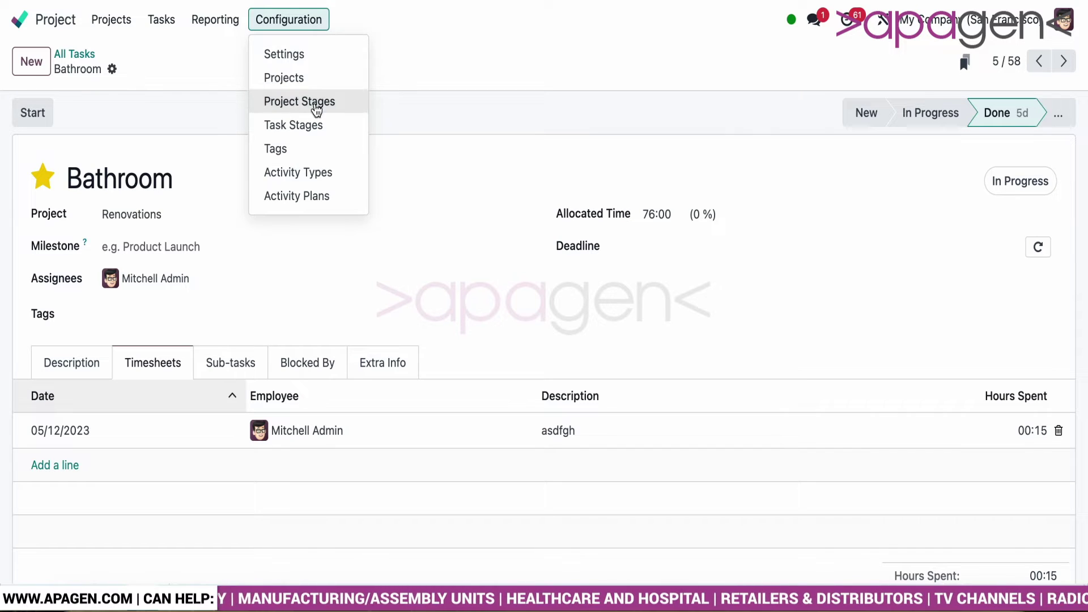
- Open the Research & Development 'New' stage form with its Request Acknowledgment template and eight projects
click(317, 125)
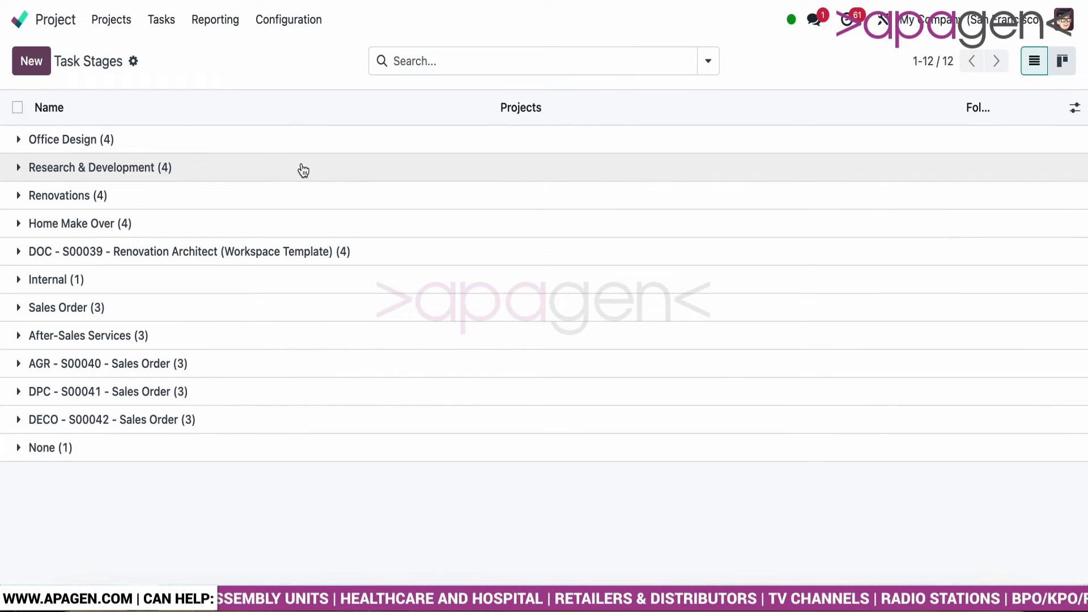
click(304, 168)
click(369, 214)
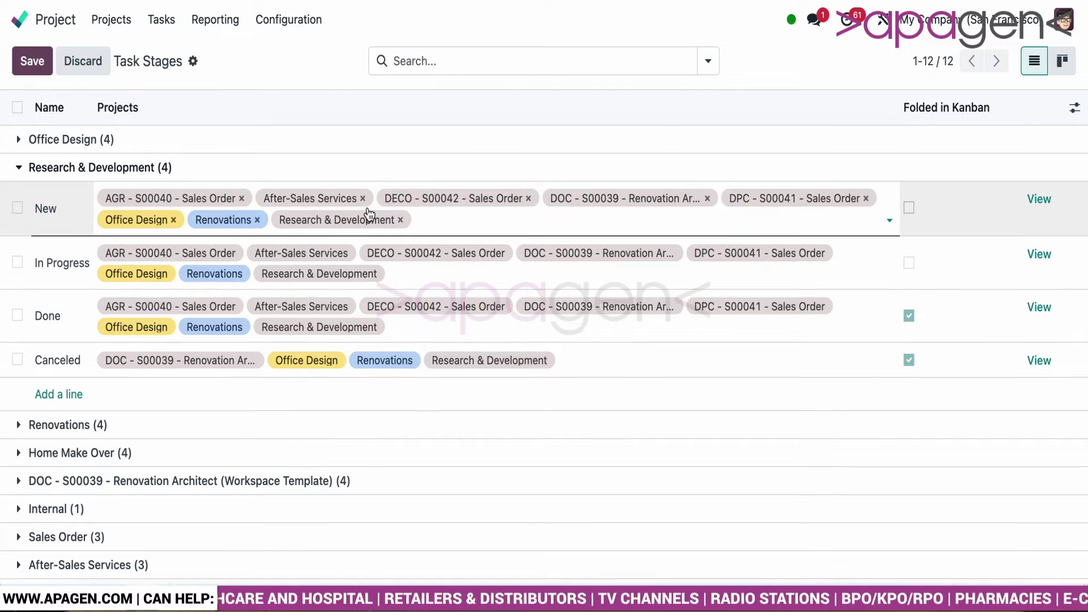
click(1045, 206)
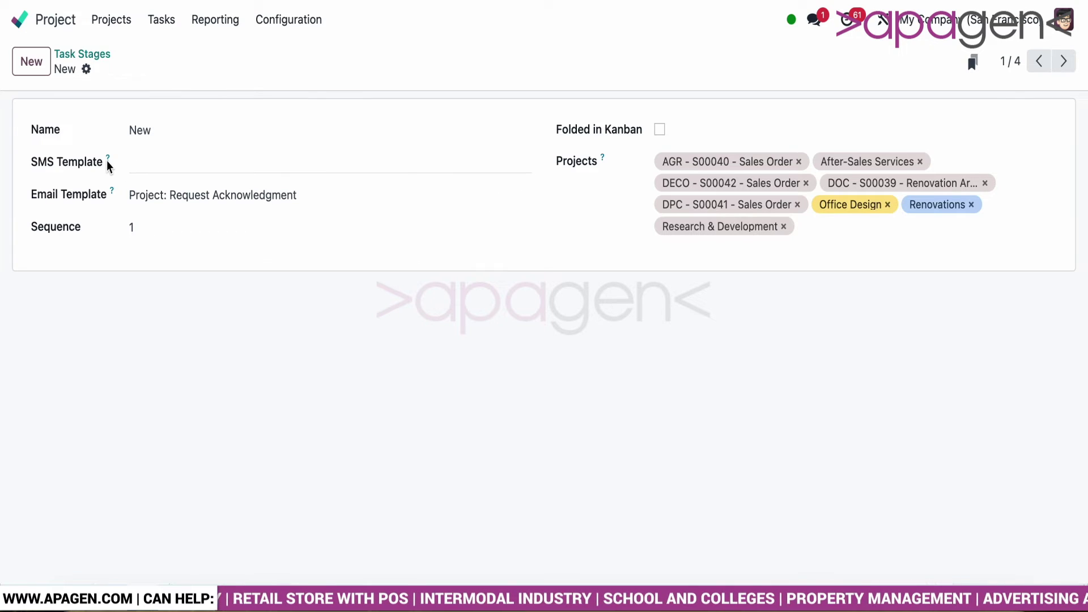
mouse_move(108, 163)
mouse_move(112, 195)
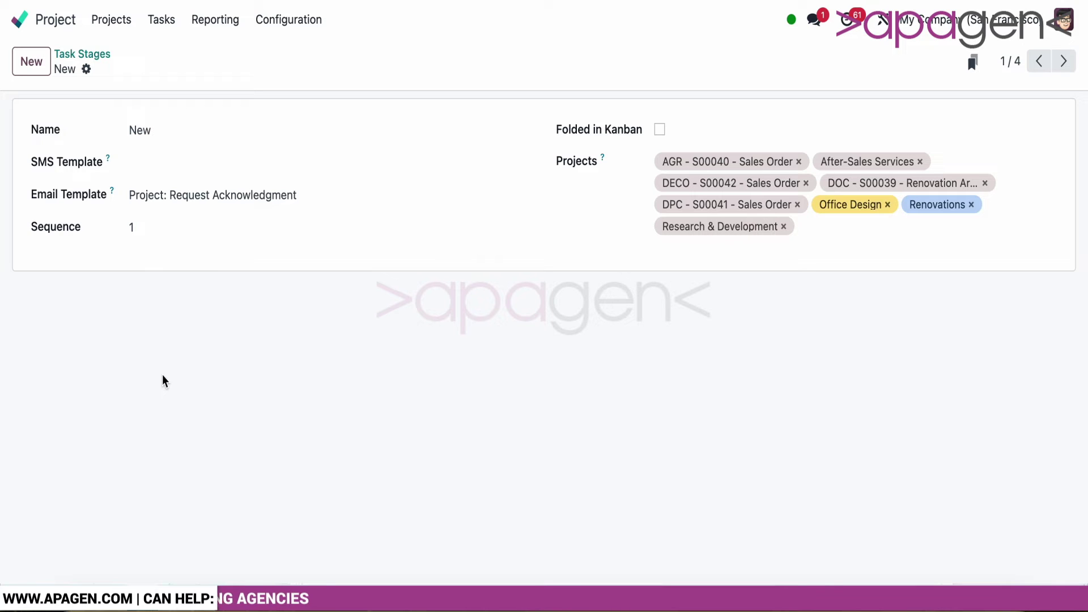
click(164, 22)
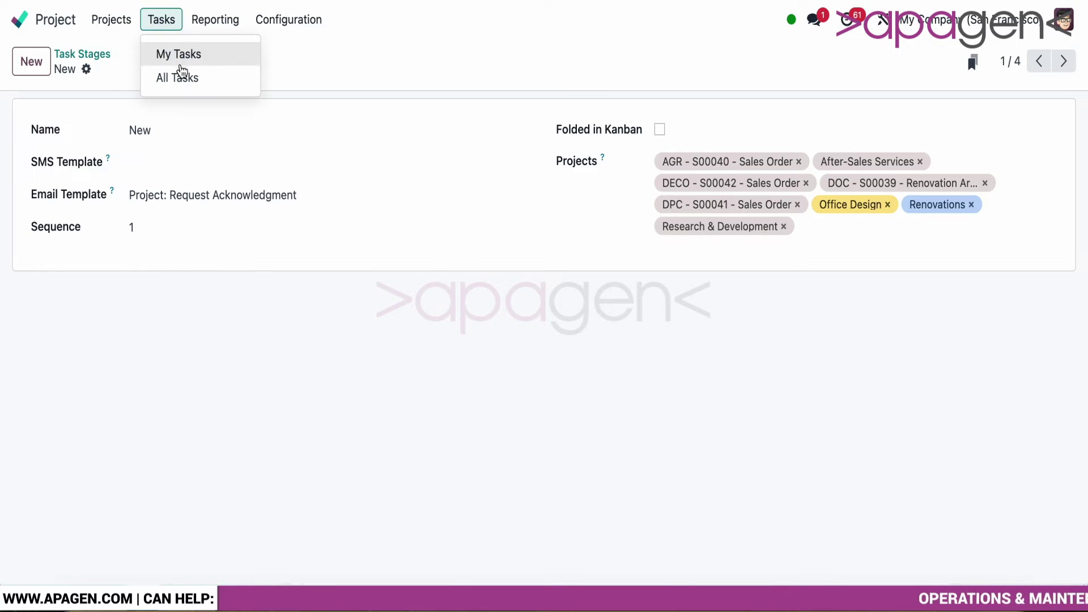
- Show All Tasks in the Gantt chart with the Open Tasks filter removed
click(182, 76)
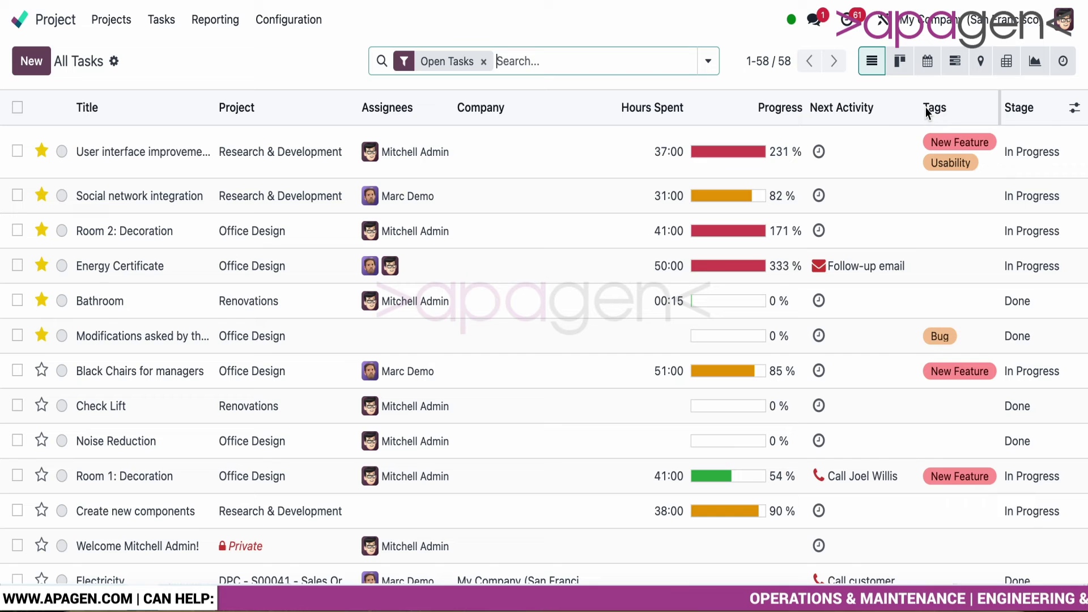
click(956, 70)
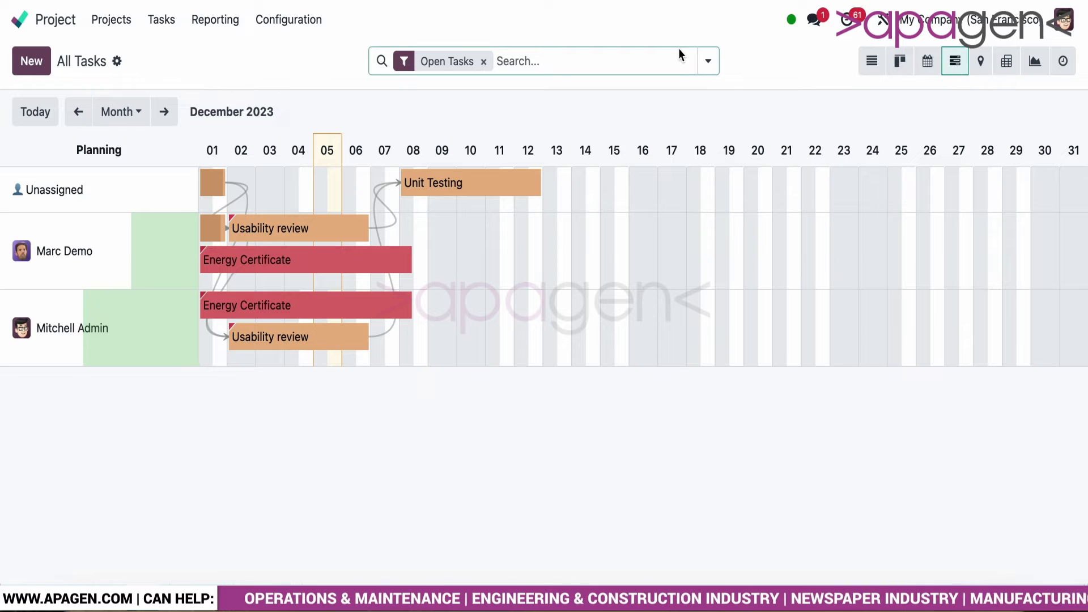
click(483, 62)
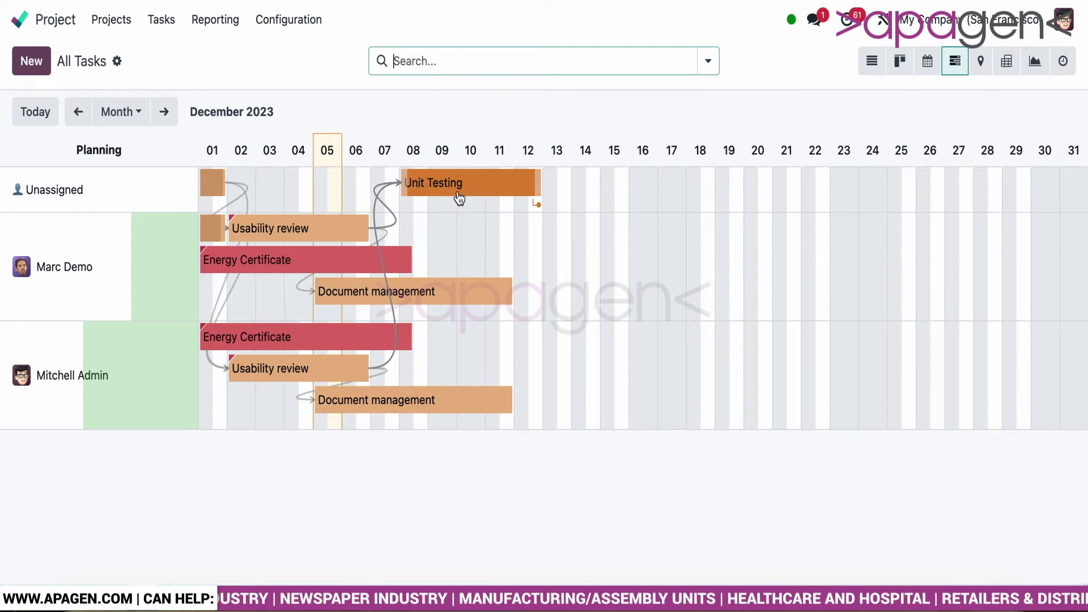
- Drag Unit Testing to start 12 December and Document management to start 10 December
drag(467, 190, 594, 190)
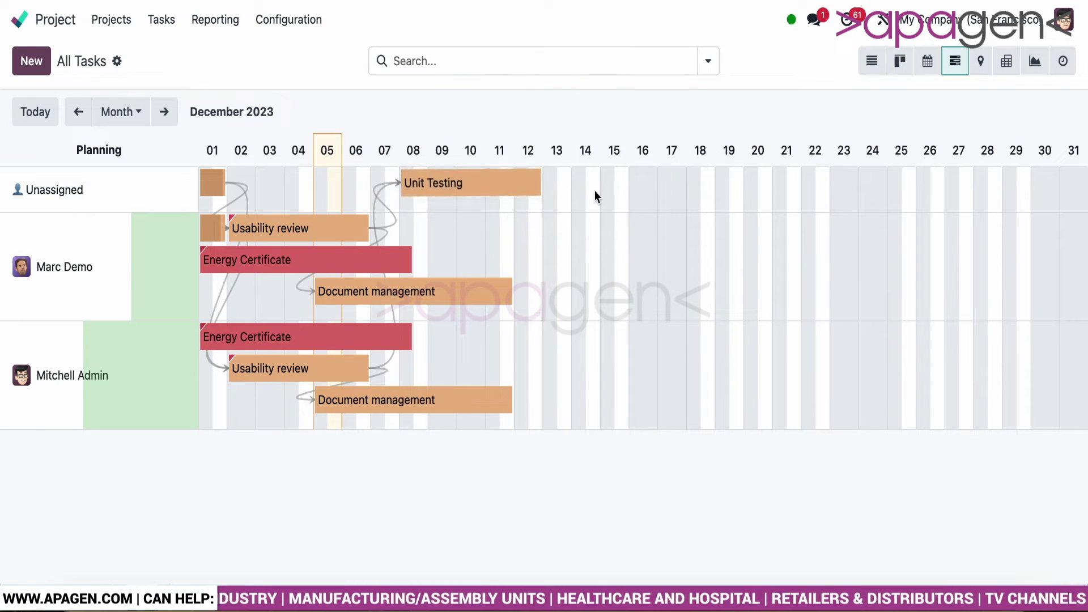
right_click(410, 295)
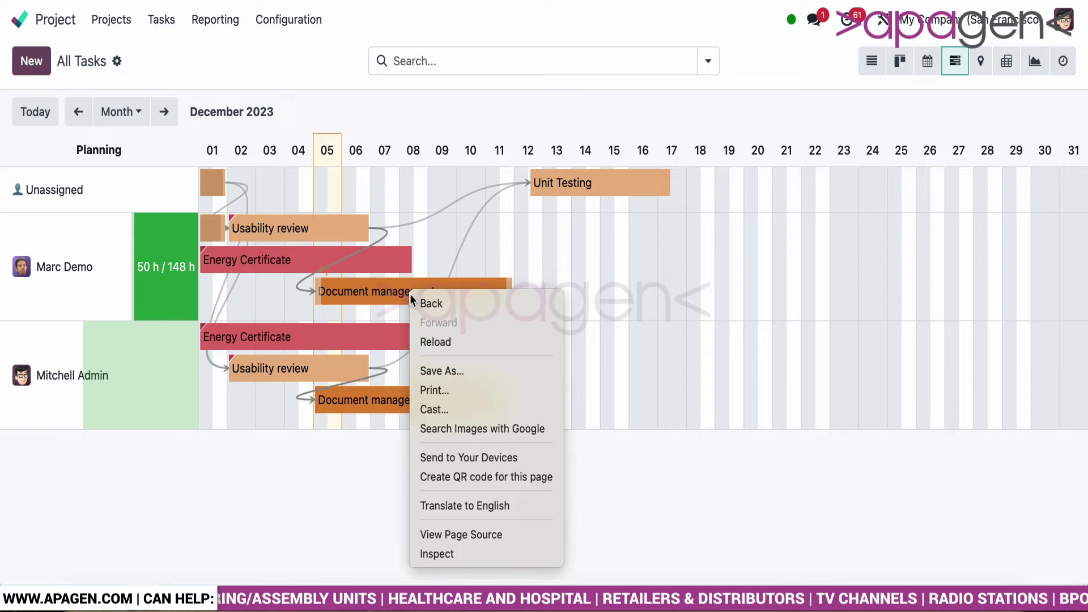
click(497, 290)
drag(478, 298, 637, 288)
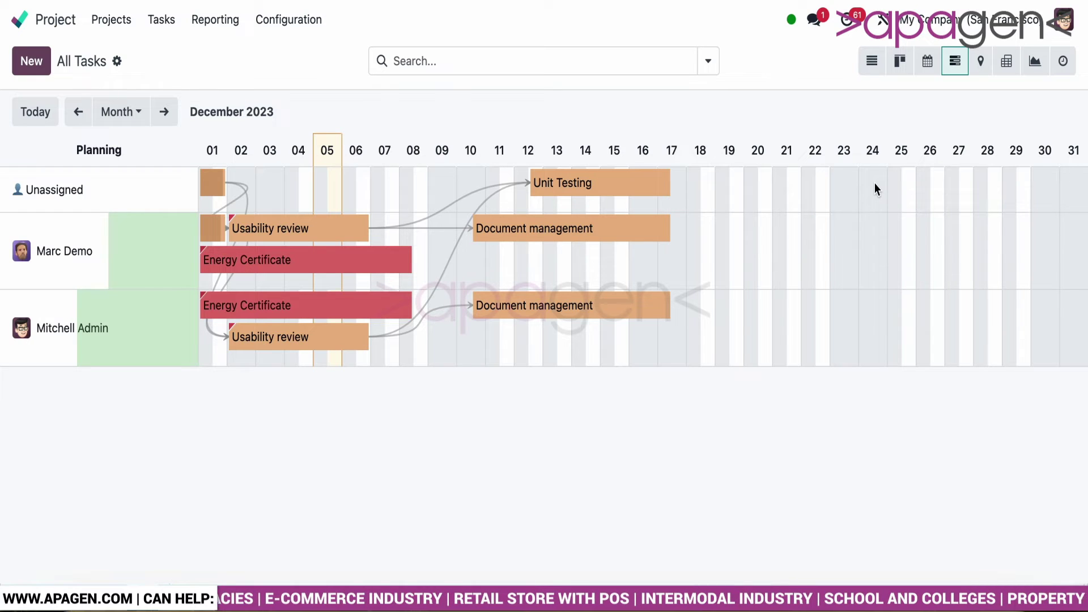
- Switch All Tasks to the pivot view and glance at its filter and measure options
click(1007, 64)
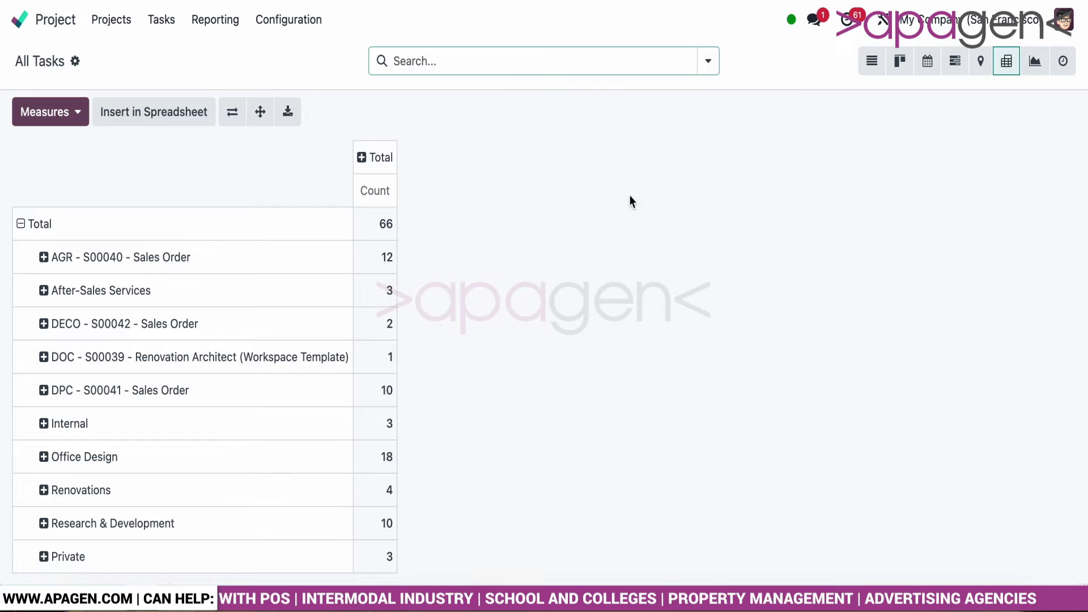
click(715, 64)
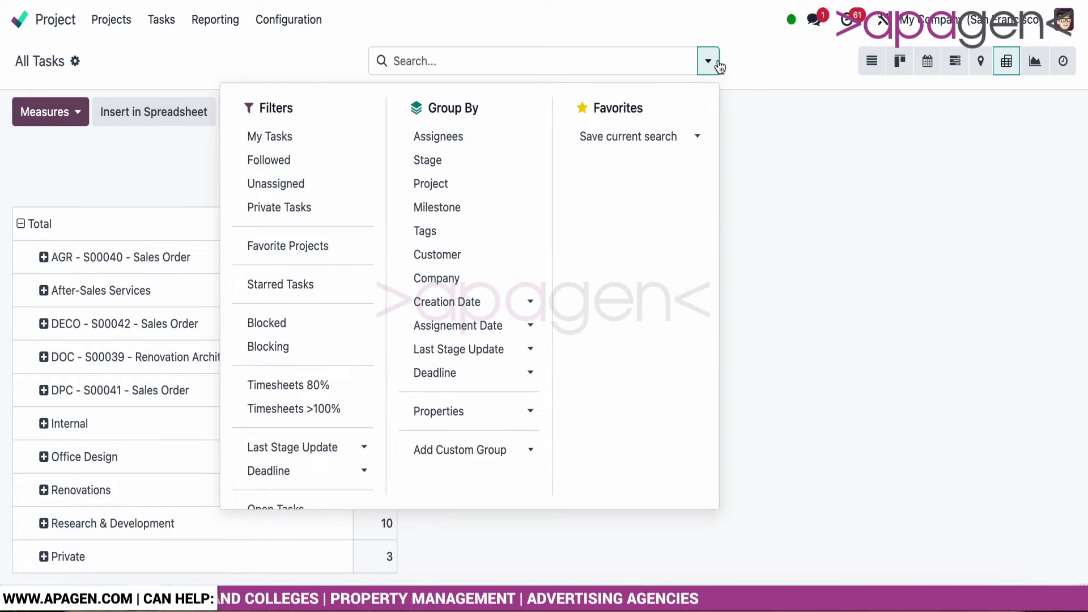
click(715, 62)
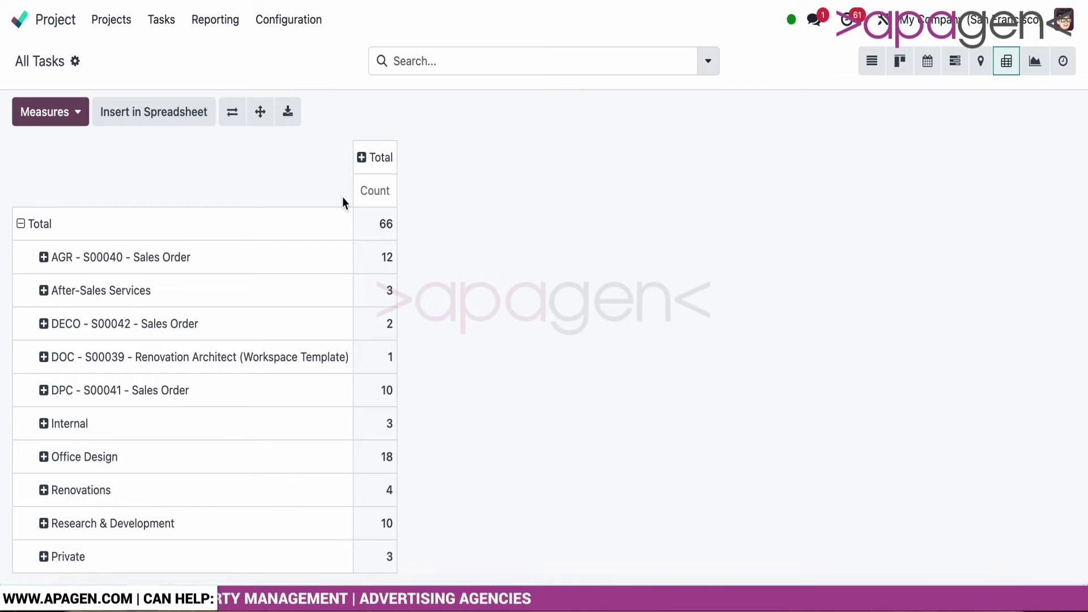
click(68, 119)
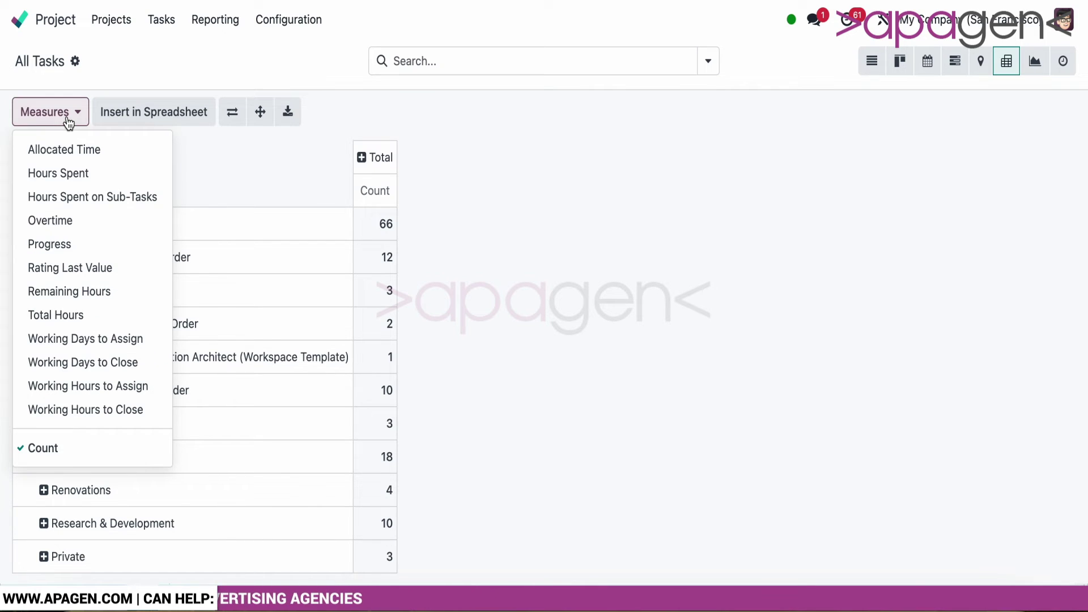
click(68, 120)
- Insert the task pivot into a new blank spreadsheet, check the Renovations formula, then return
click(158, 113)
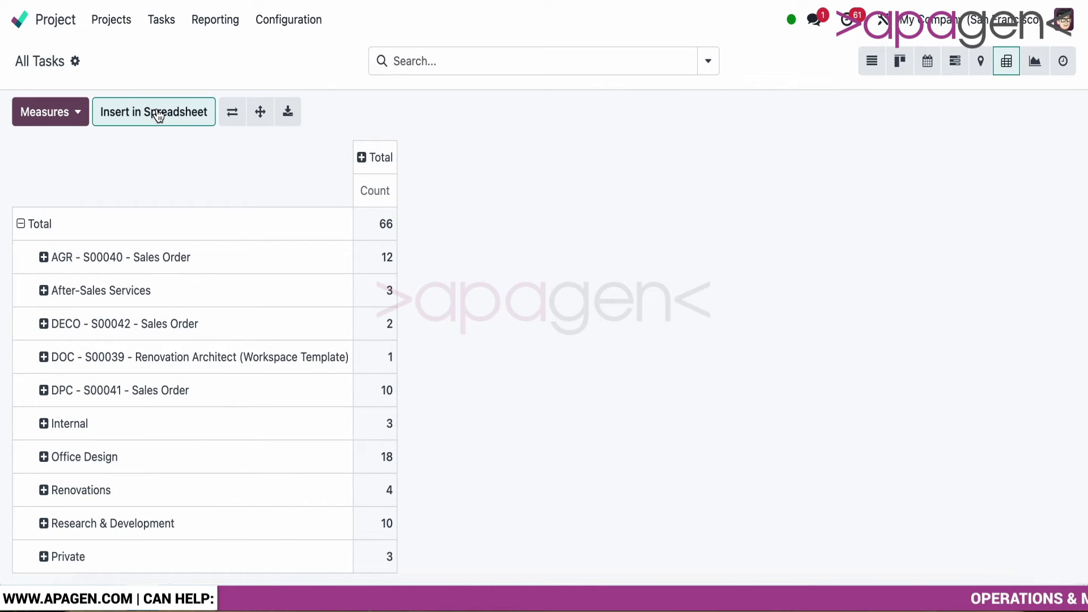
double_click(263, 345)
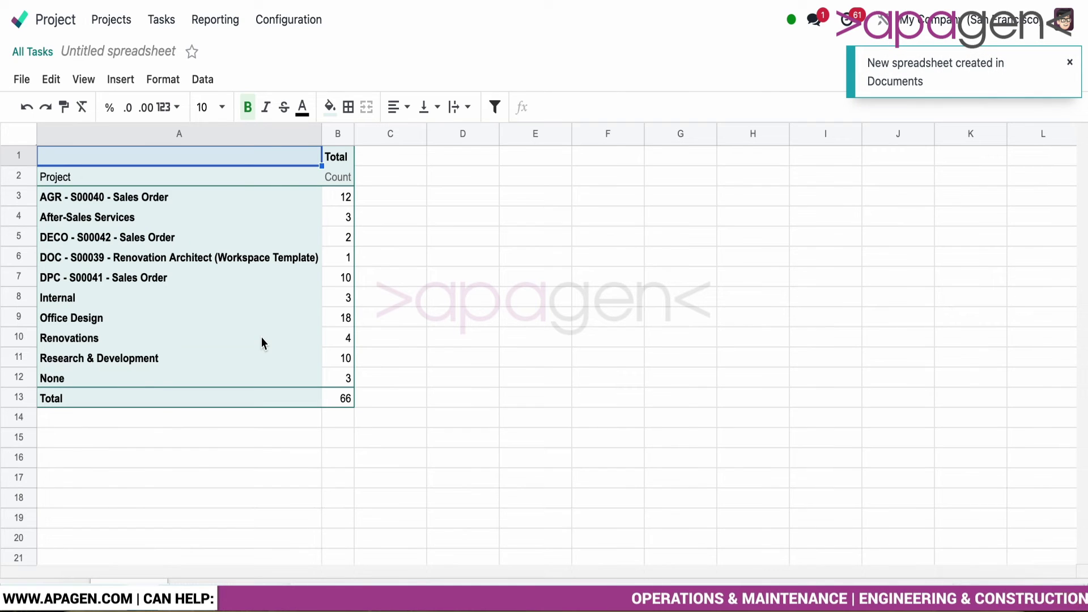
click(261, 338)
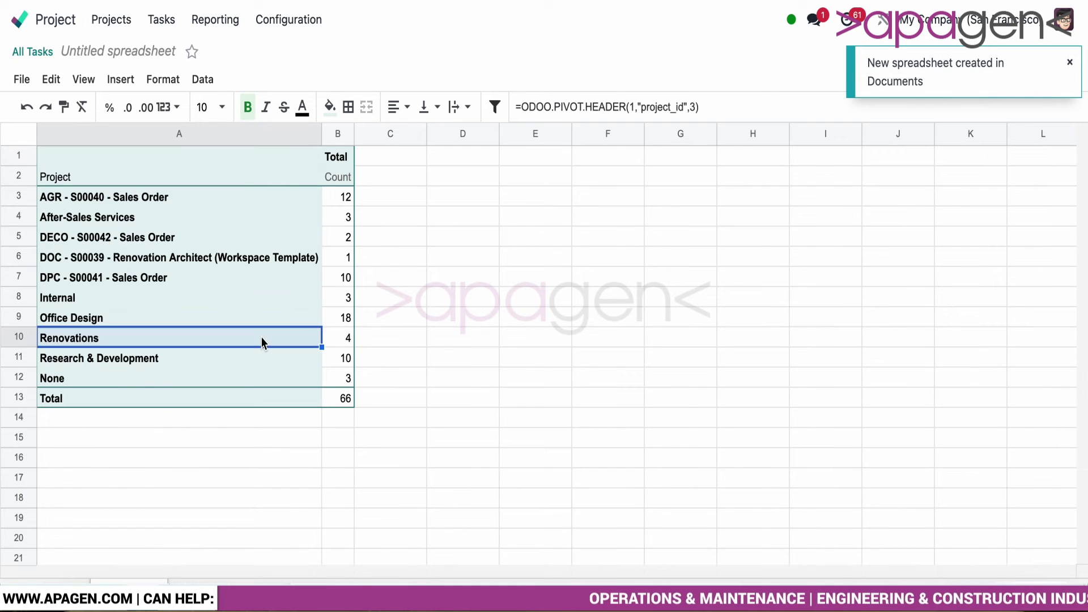
click(24, 1)
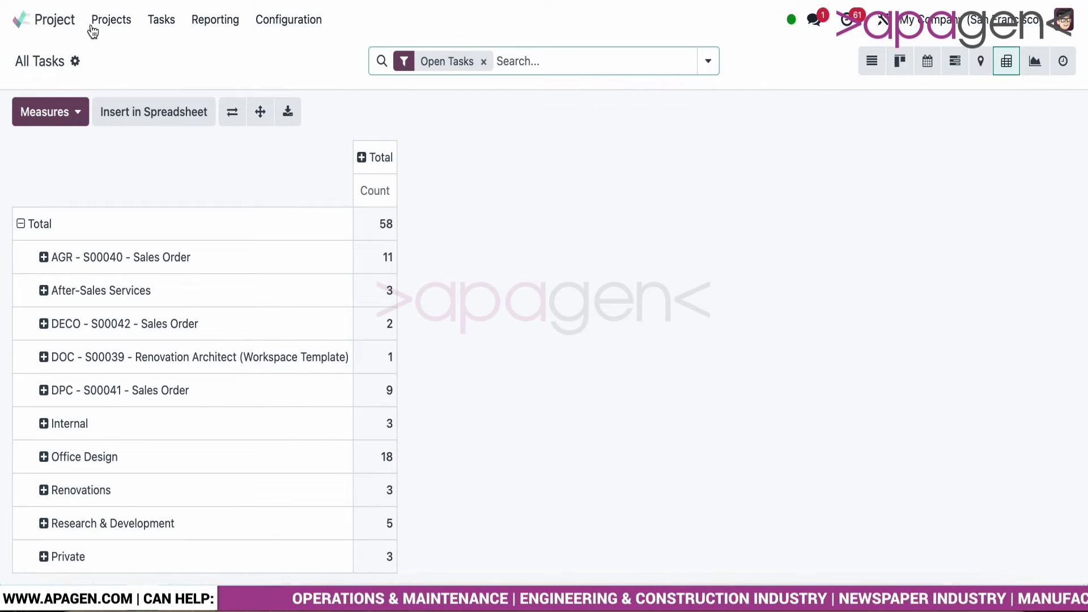
- Open All Tasks and view the open tasks in Activity and Map layouts
click(217, 29)
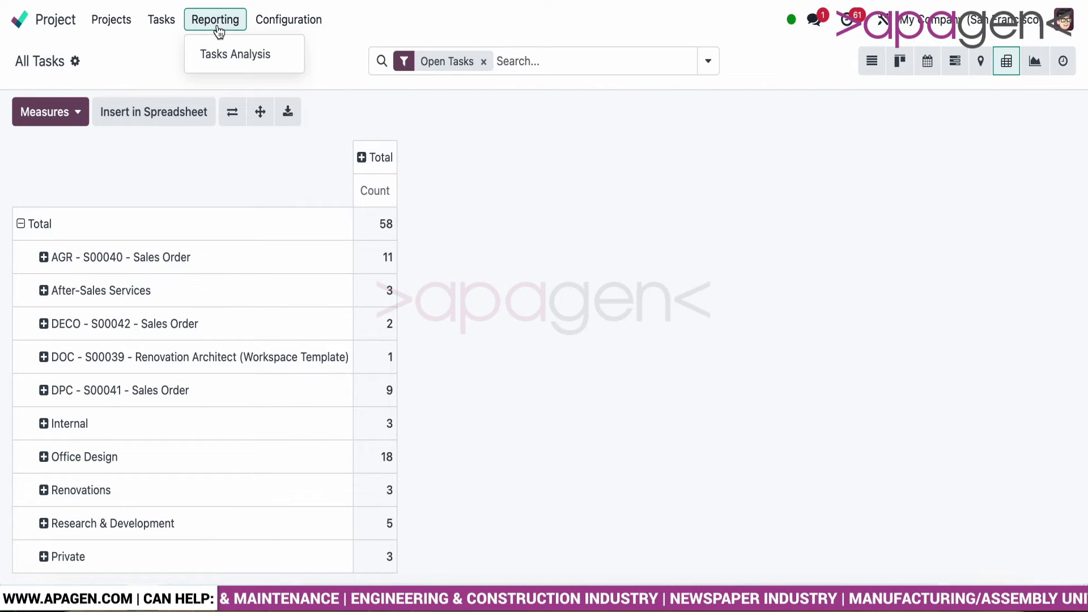
click(164, 25)
click(175, 77)
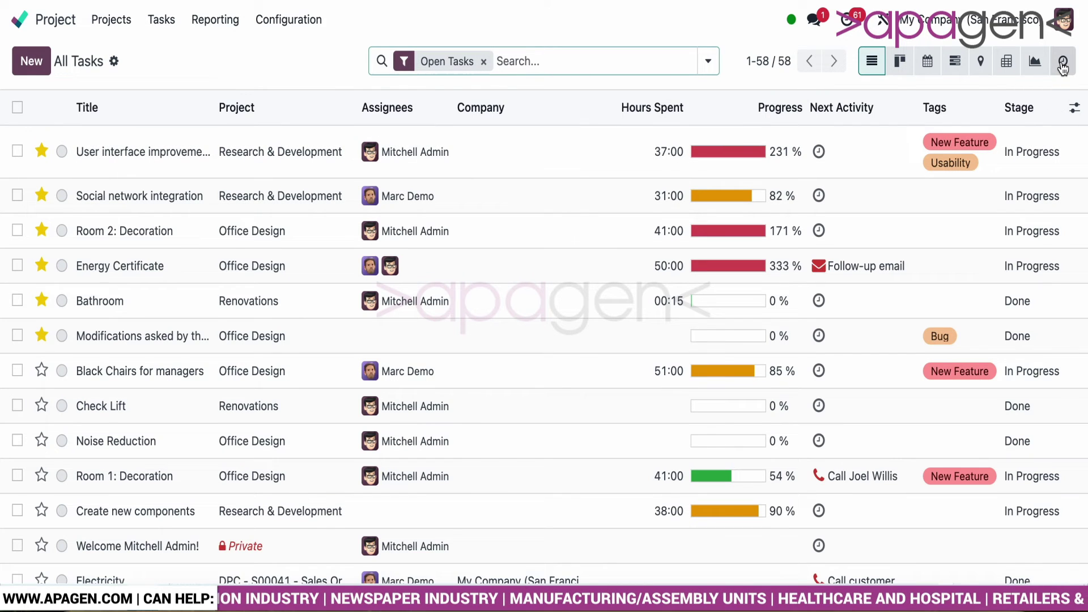
click(1062, 64)
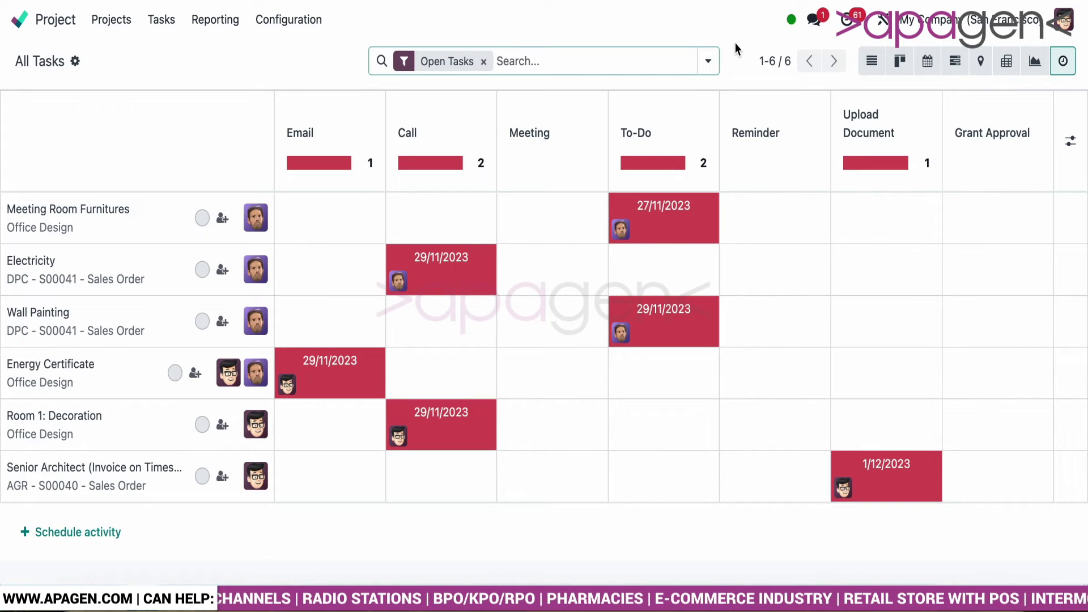
click(980, 60)
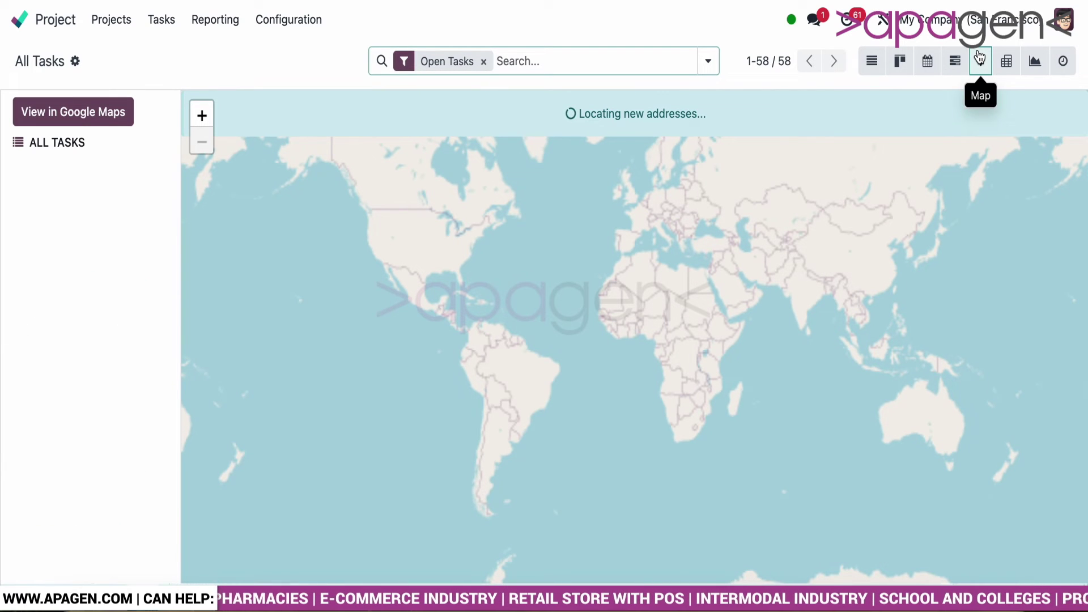
- View the tasks as kanban cards, then in the list show the optional-columns menu
click(899, 62)
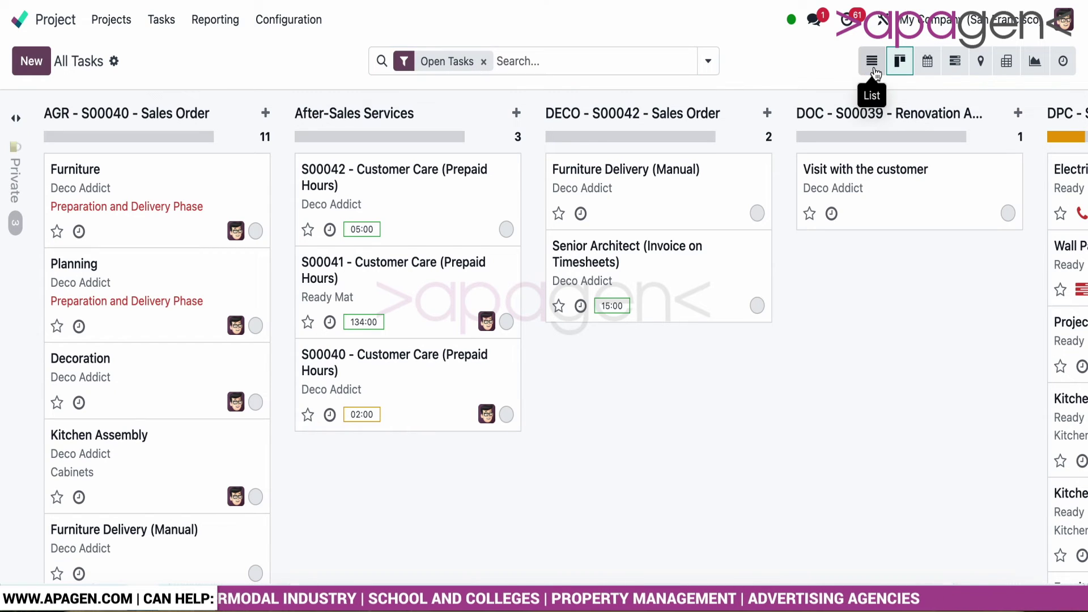
click(873, 63)
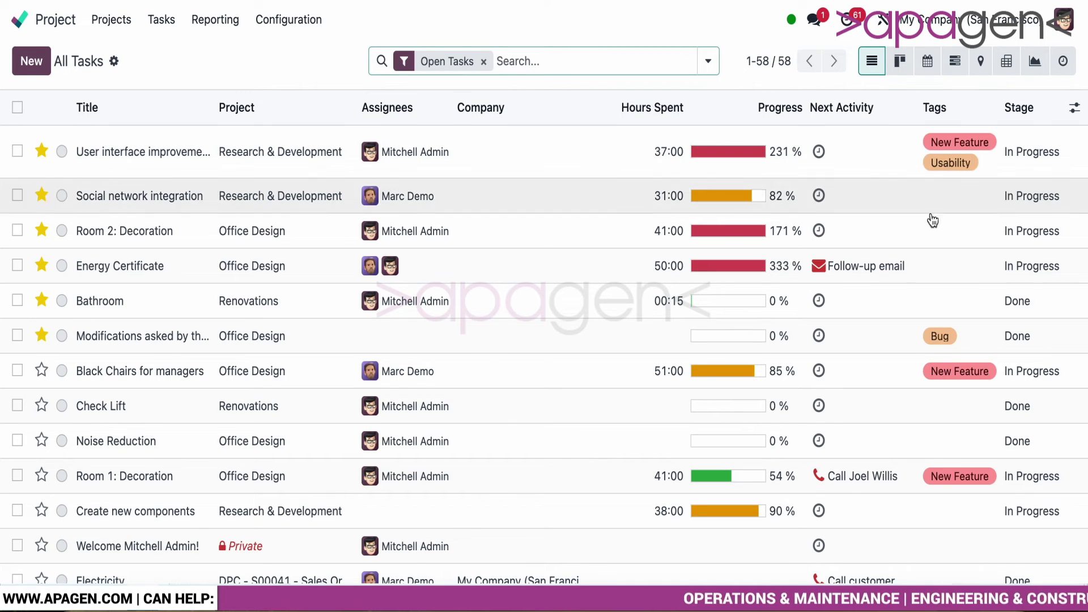
click(1074, 113)
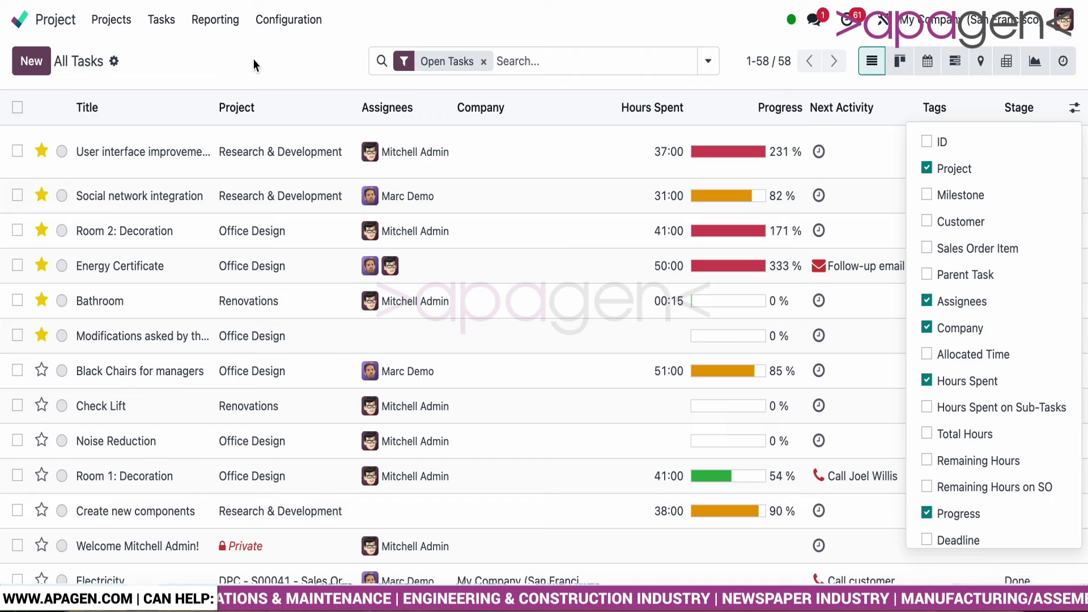
- Open the Dashboards app by searching 'das' from the home menu
click(11, 25)
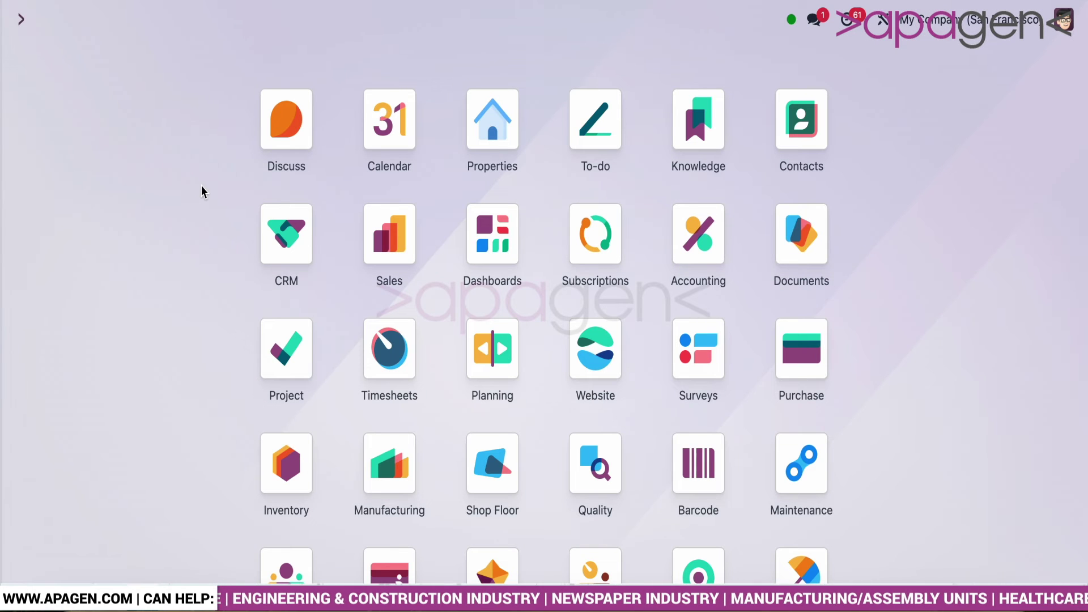
text(das)
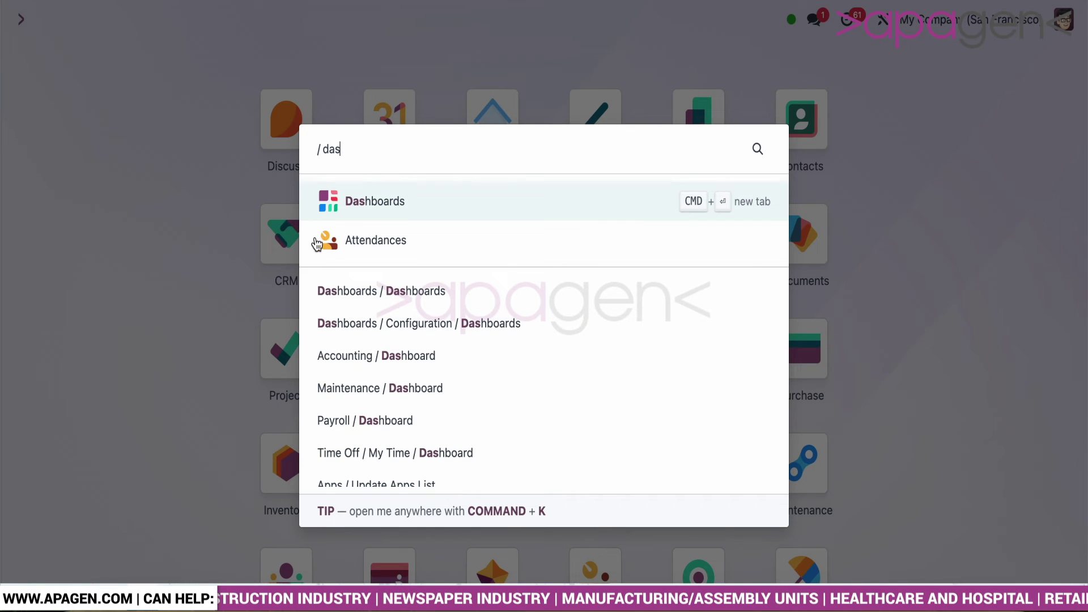
click(381, 209)
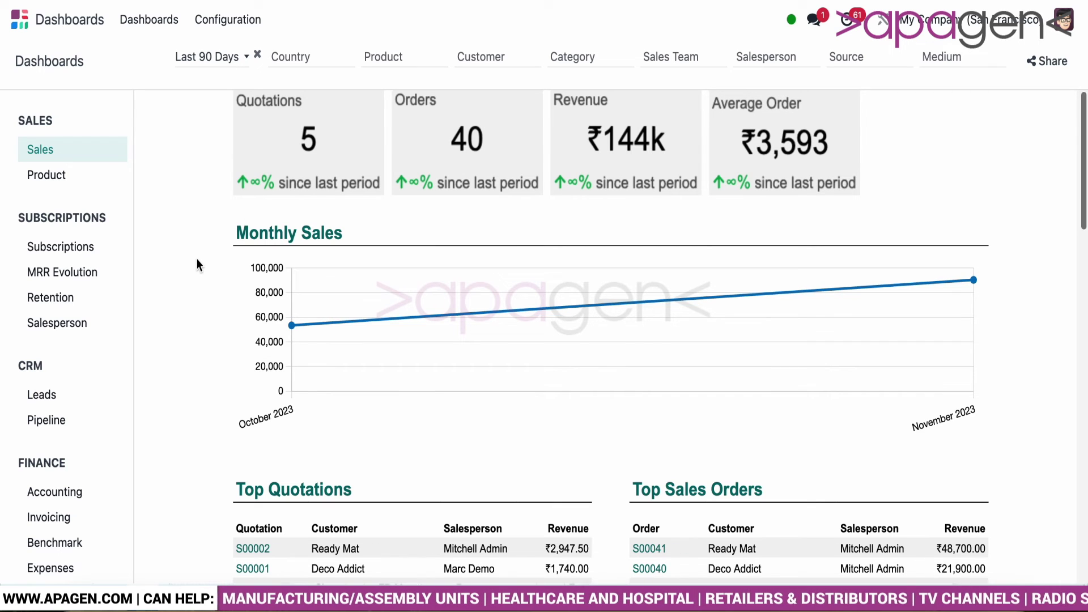
scroll(197, 259, down, 2)
scroll(120, 348, down, 2)
scroll(118, 347, down, 5)
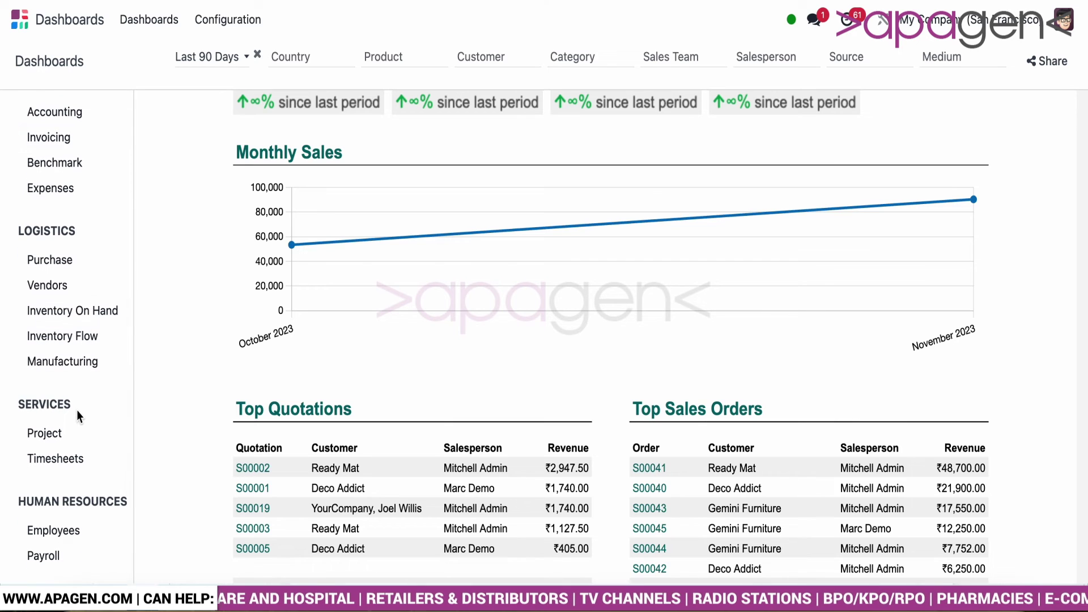
- Open the Project dashboard and scroll through its task, hours, stage and assignee charts
click(76, 431)
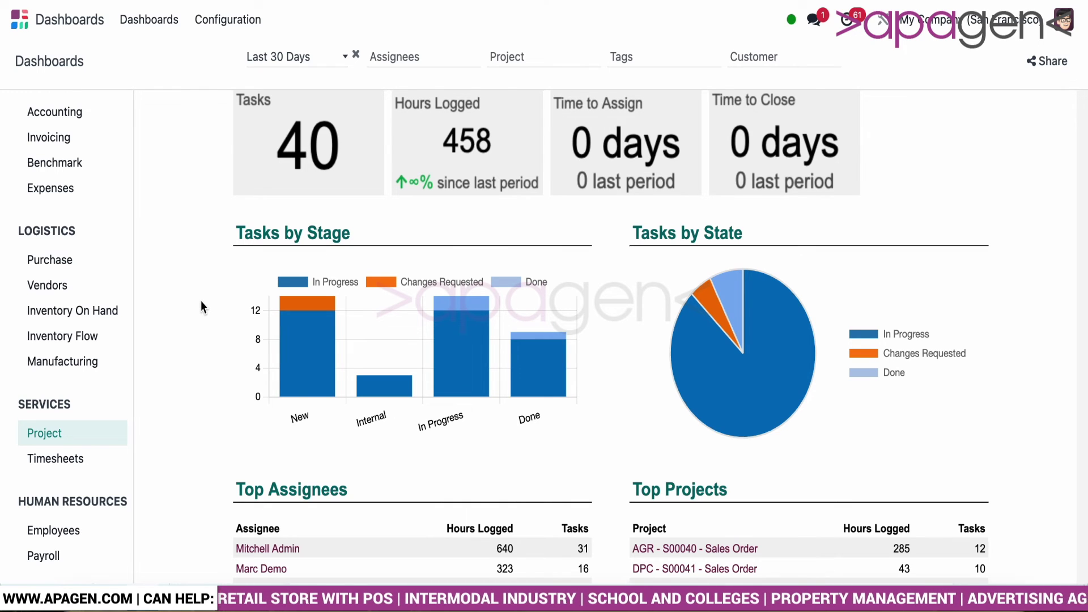
scroll(200, 300, down, 1)
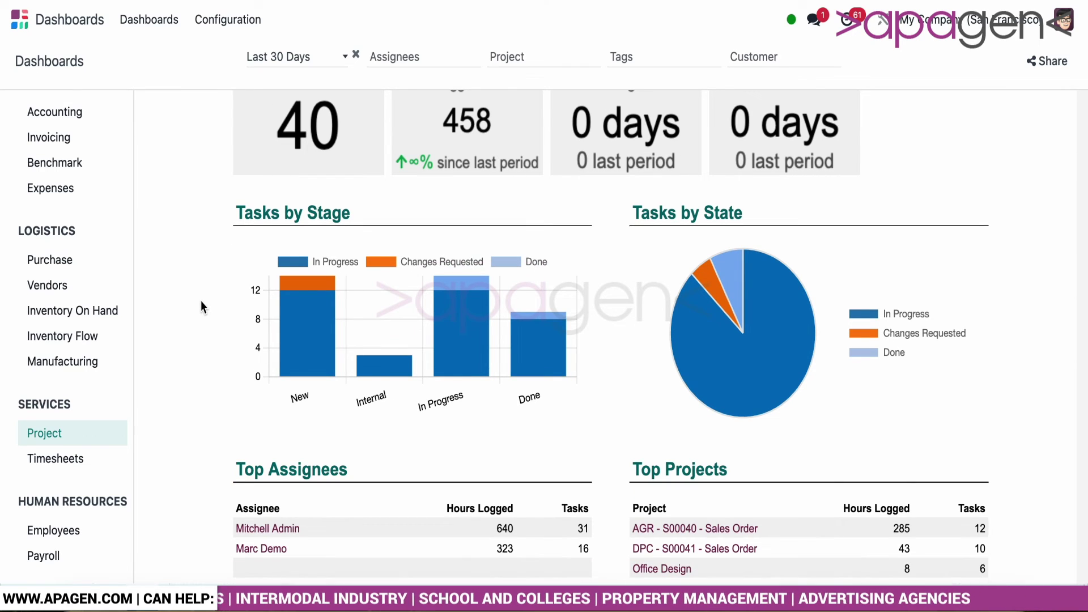
scroll(201, 301, down, 5)
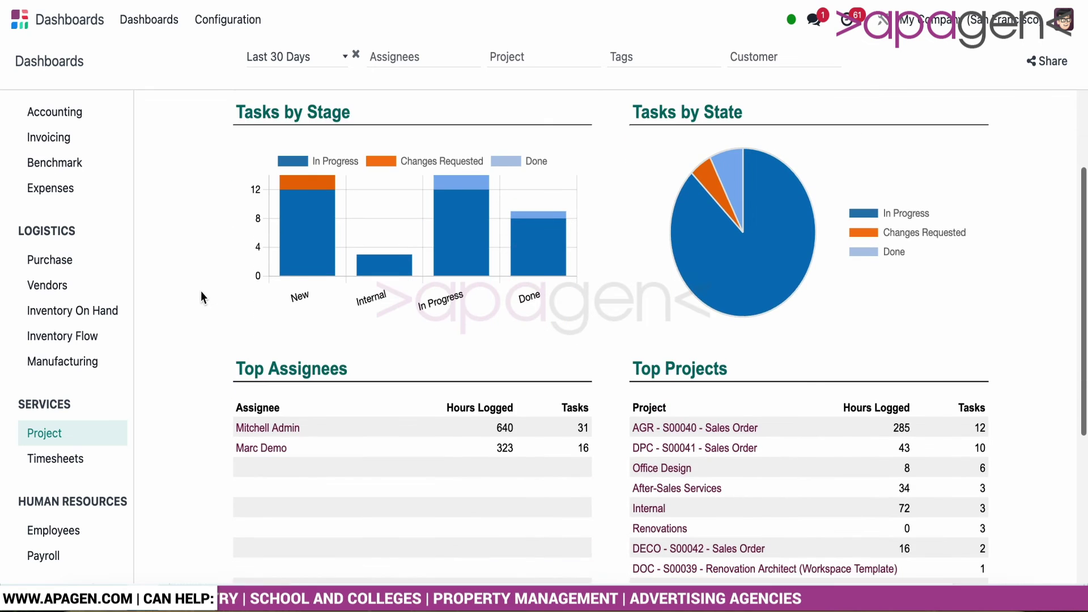
scroll(201, 295, down, 6)
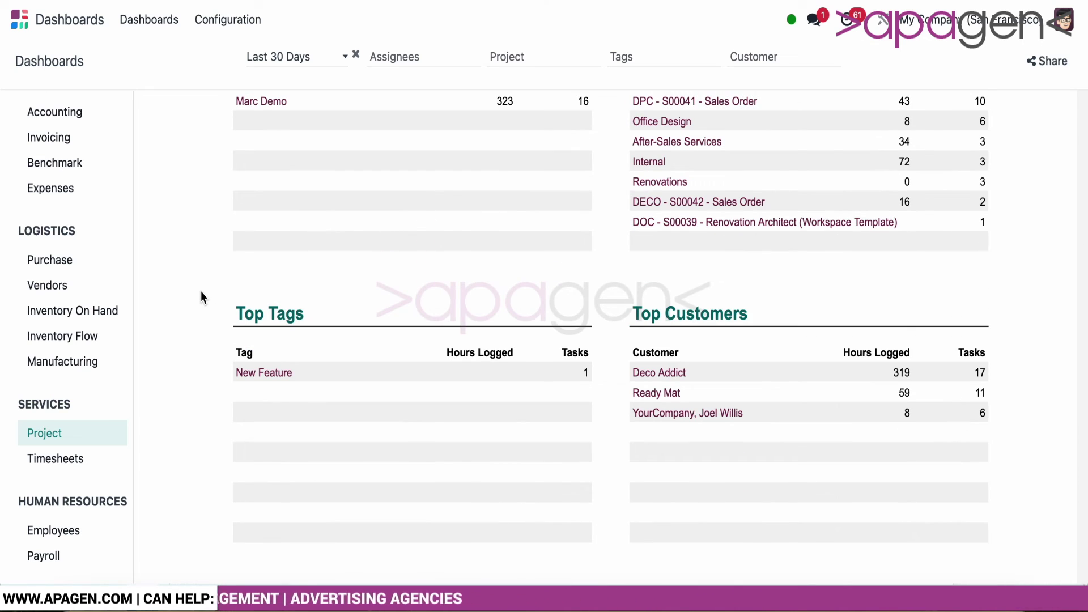
click(89, 458)
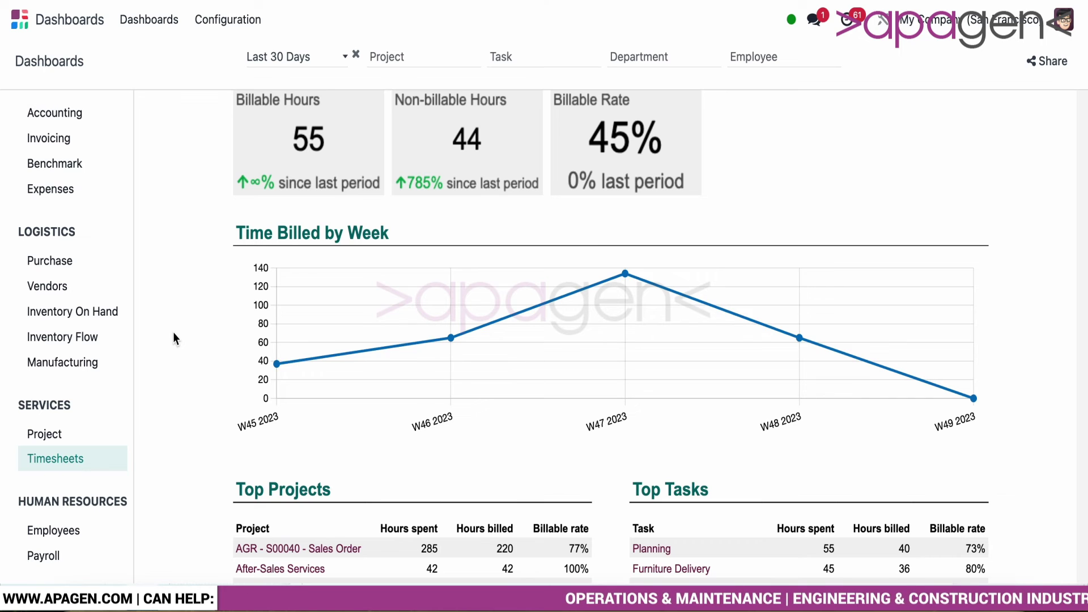
- Clear the Timesheets dashboard's Last 30 Days period so Office Design shows 329 hours
scroll(172, 332, down, 5)
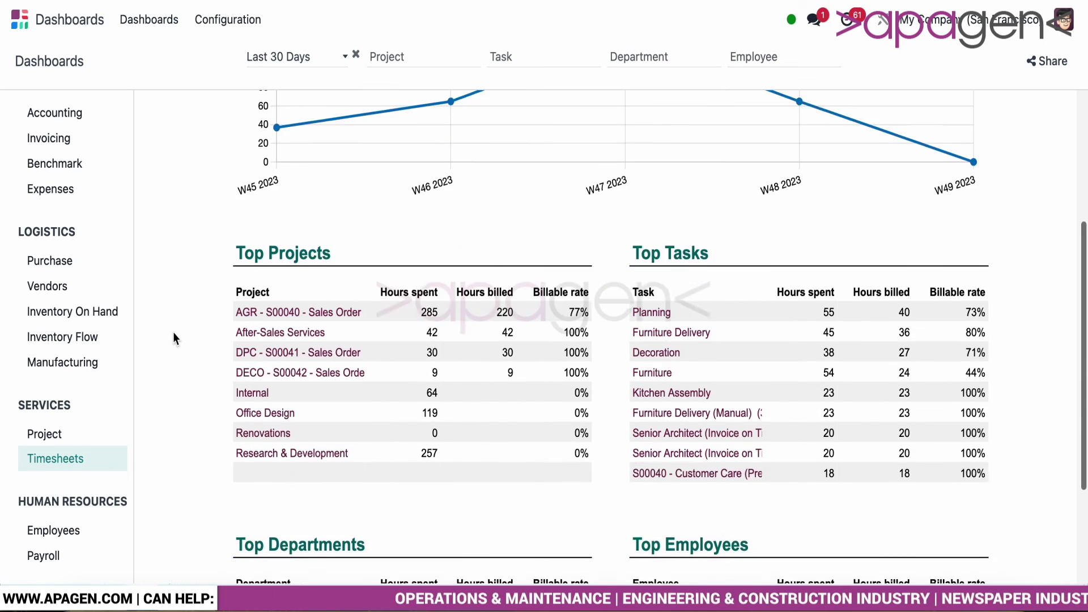
scroll(172, 332, down, 5)
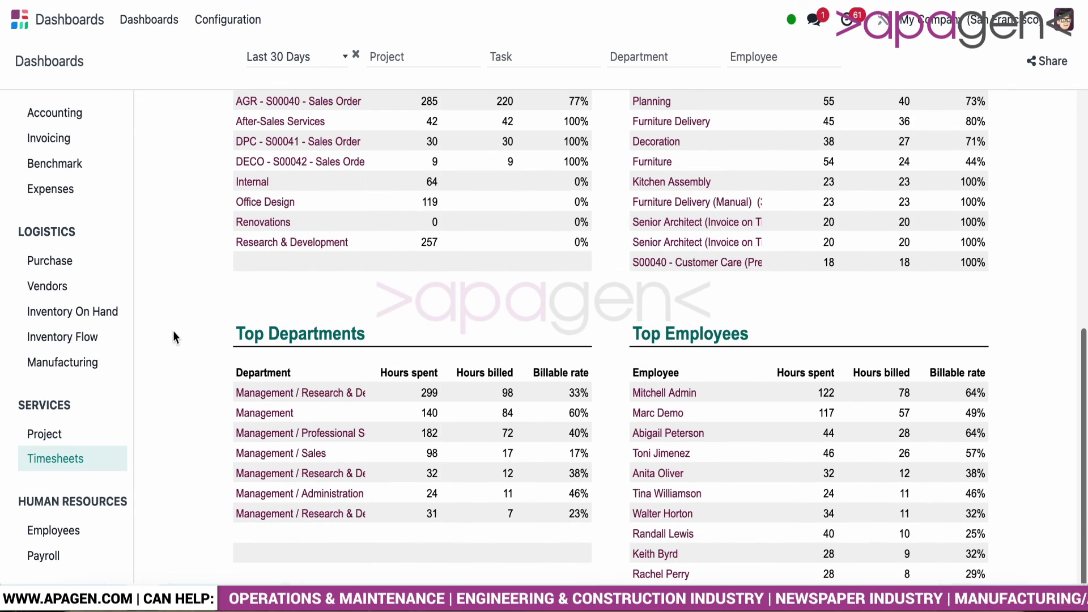
click(424, 60)
click(426, 59)
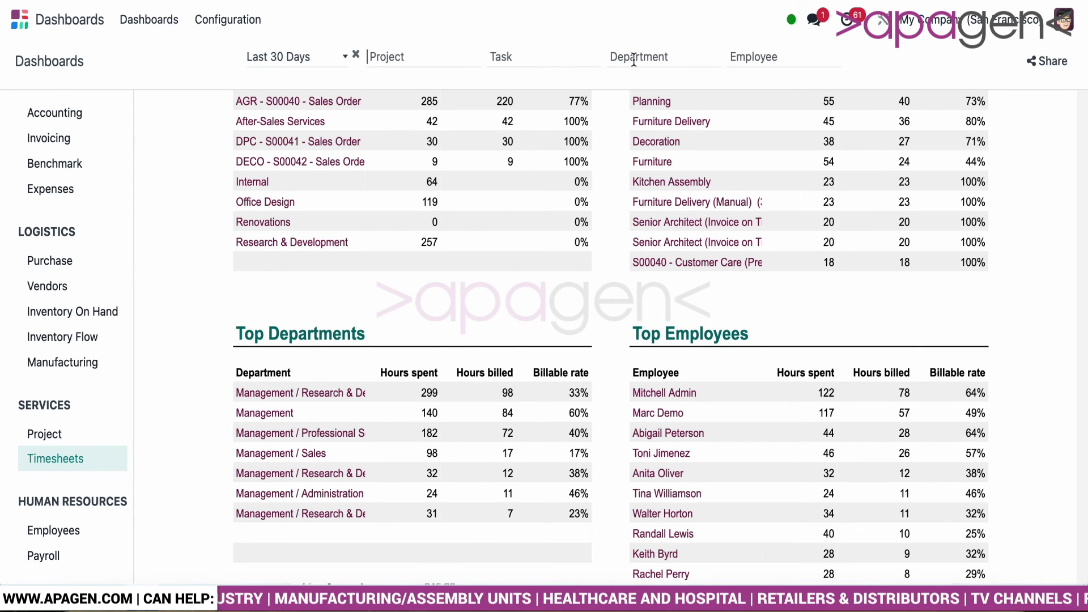
click(344, 64)
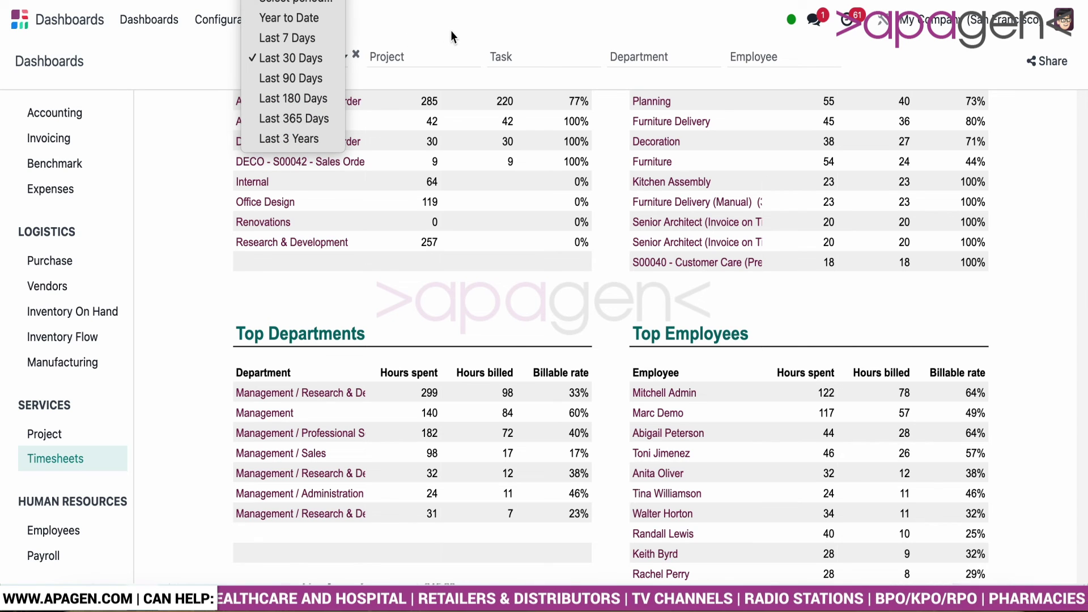
click(301, 2)
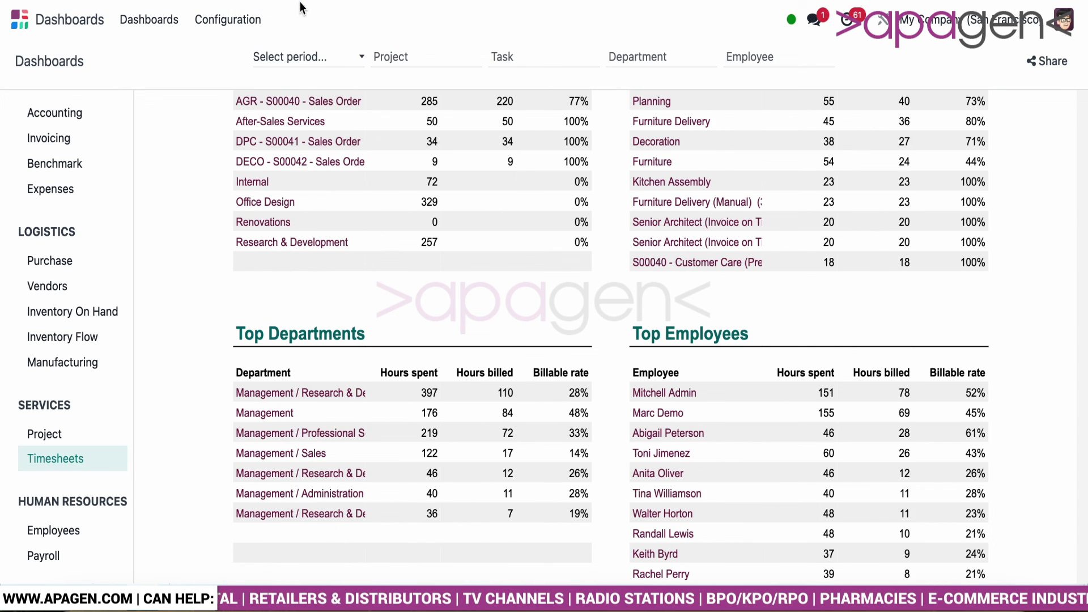
click(319, 58)
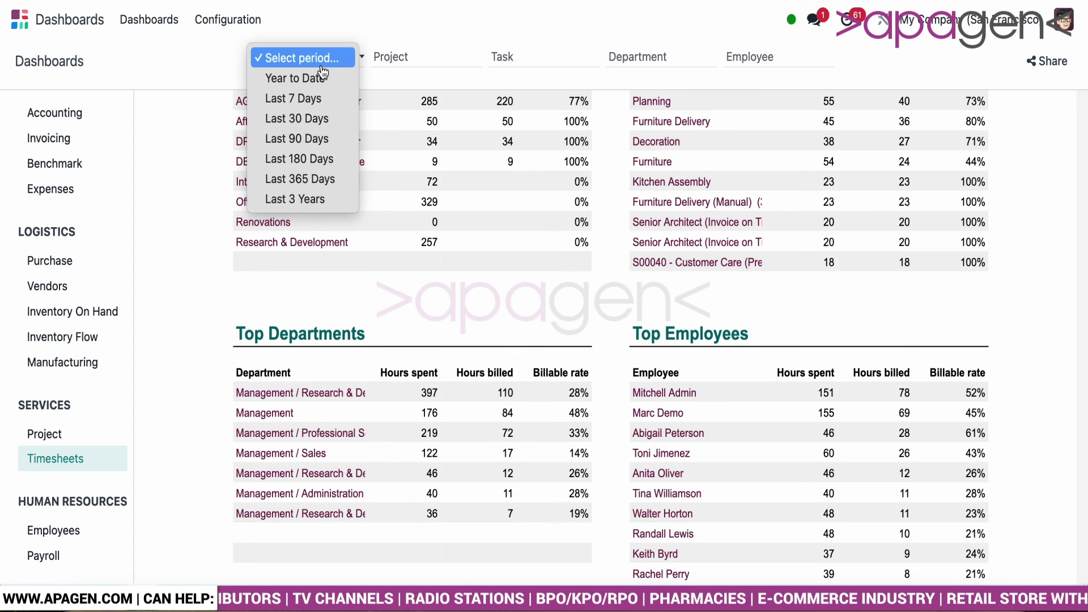